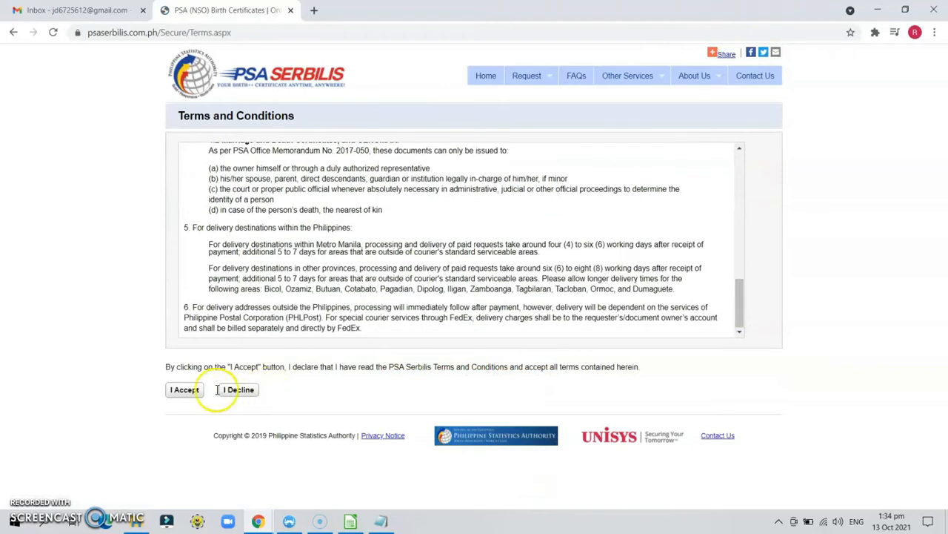
Step: Accept the PSA Serbilis terms and conditions to reach the contact and delivery form
click(187, 389)
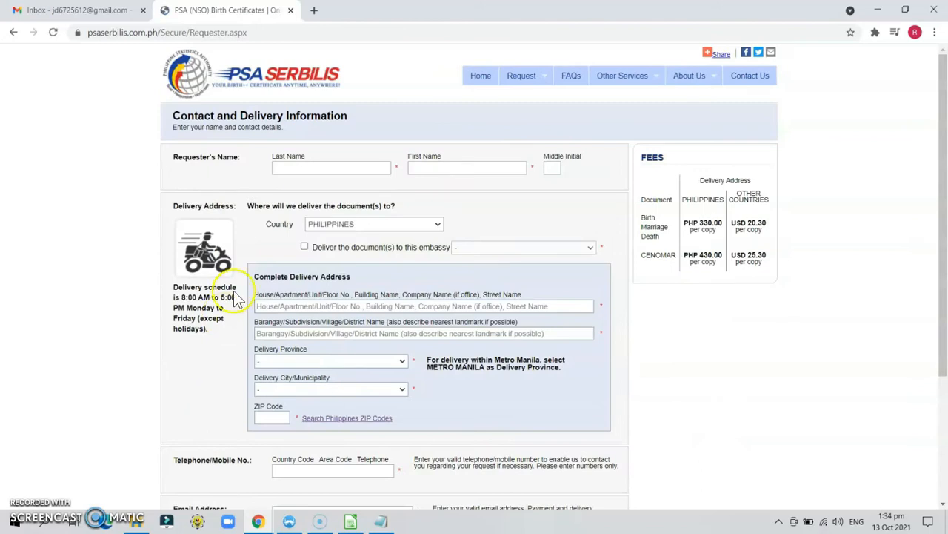
Step: Enter the requester's last name, first name and middle initial on the contact form
click(340, 169)
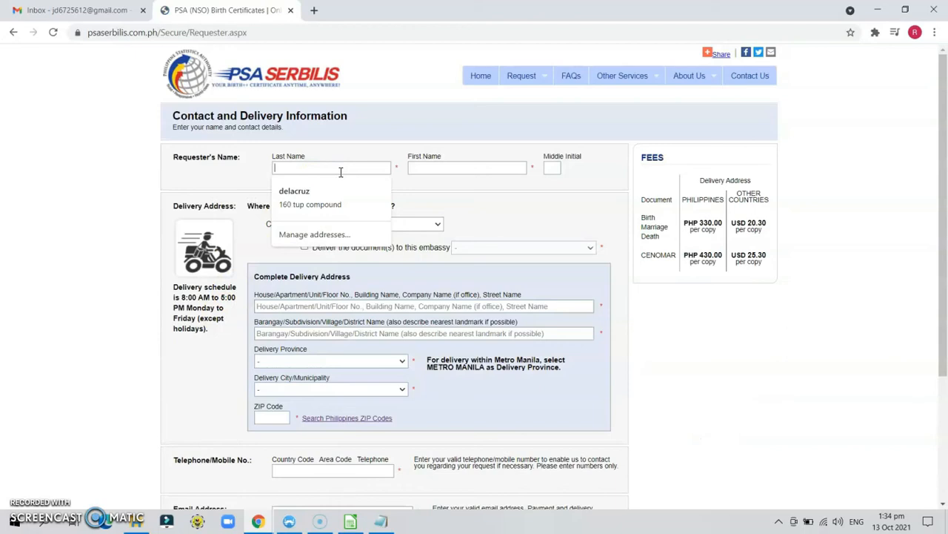
text(delacruz)
key(Tab)
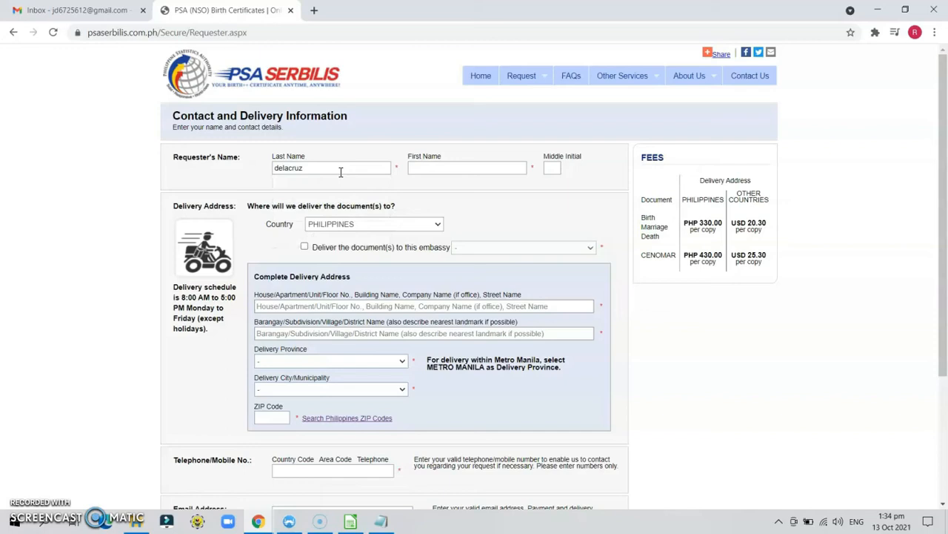
text(Juan)
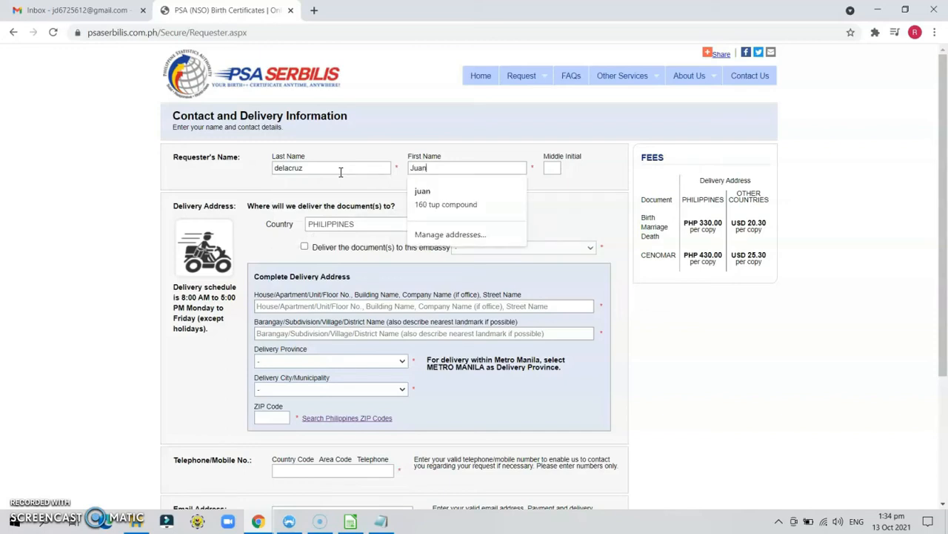
key(Tab)
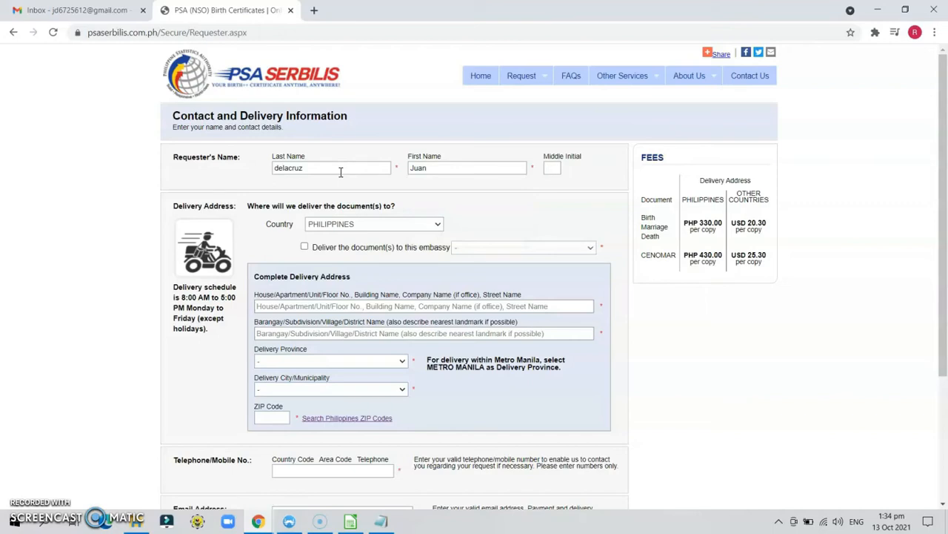
text(r)
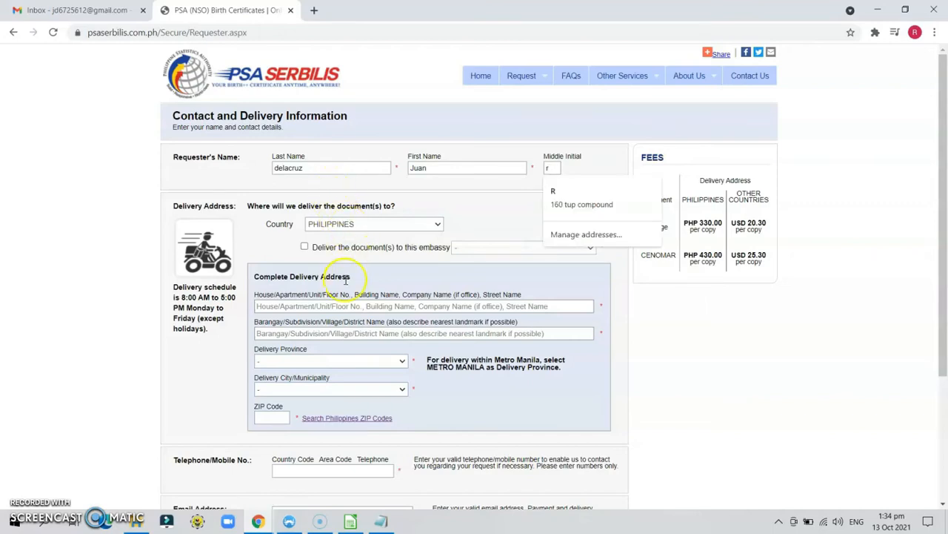
Step: Type the delivery house/street address and paste in the barangay
click(339, 305)
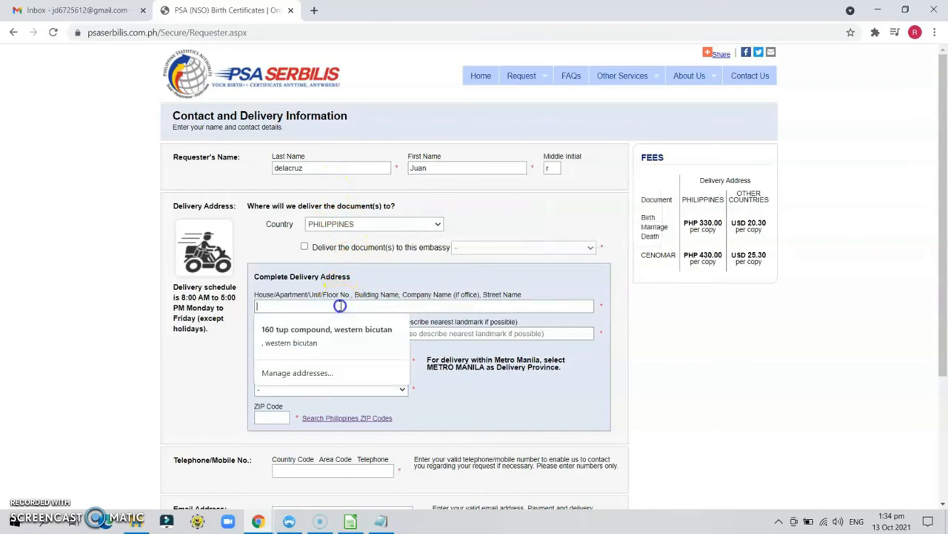
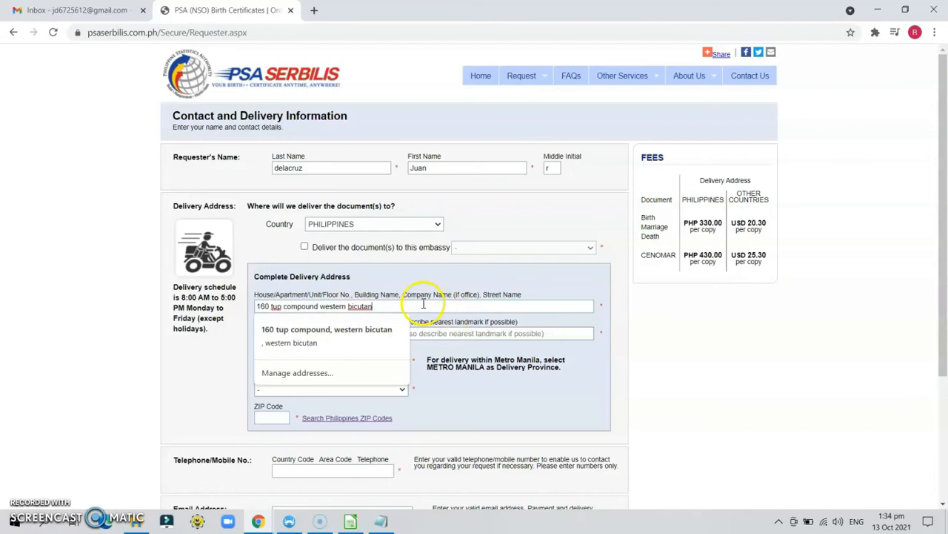
drag(393, 307, 315, 311)
key(ctrl+c)
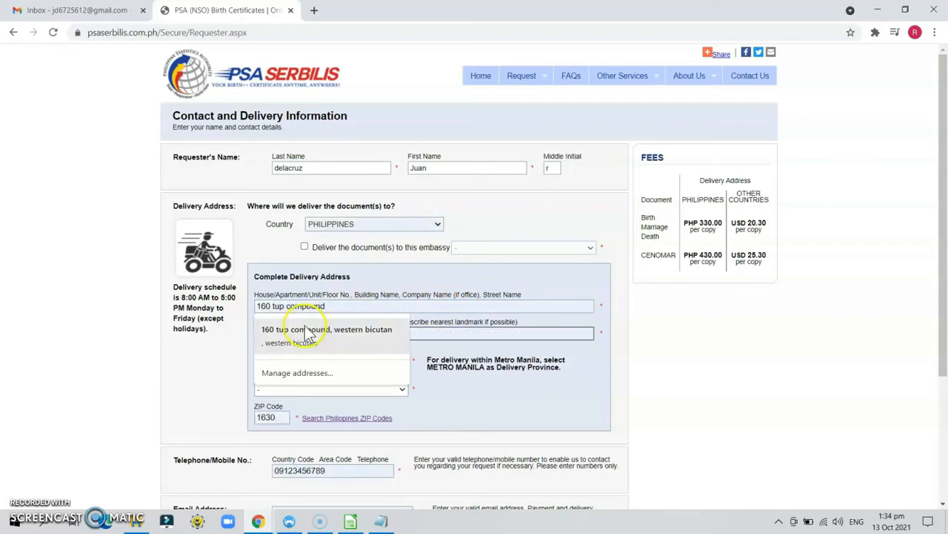
click(229, 341)
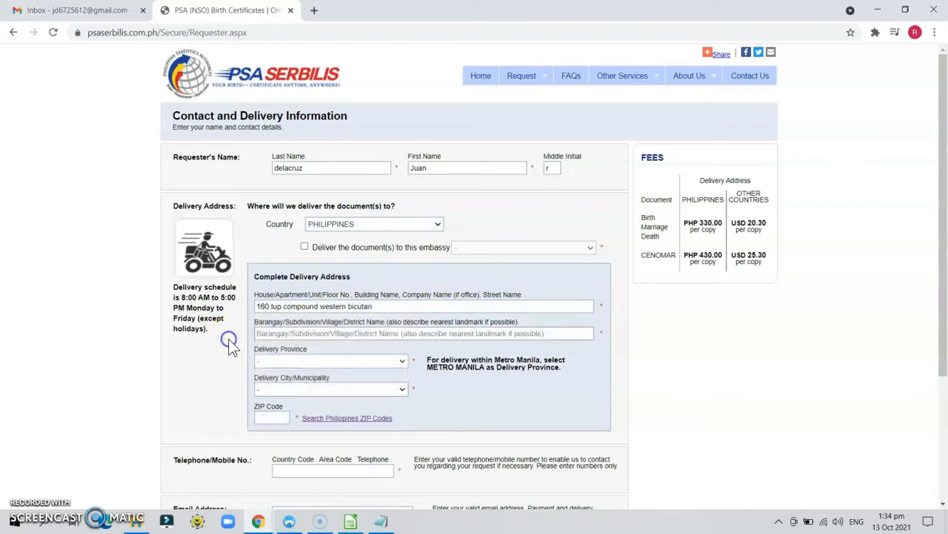
click(273, 336)
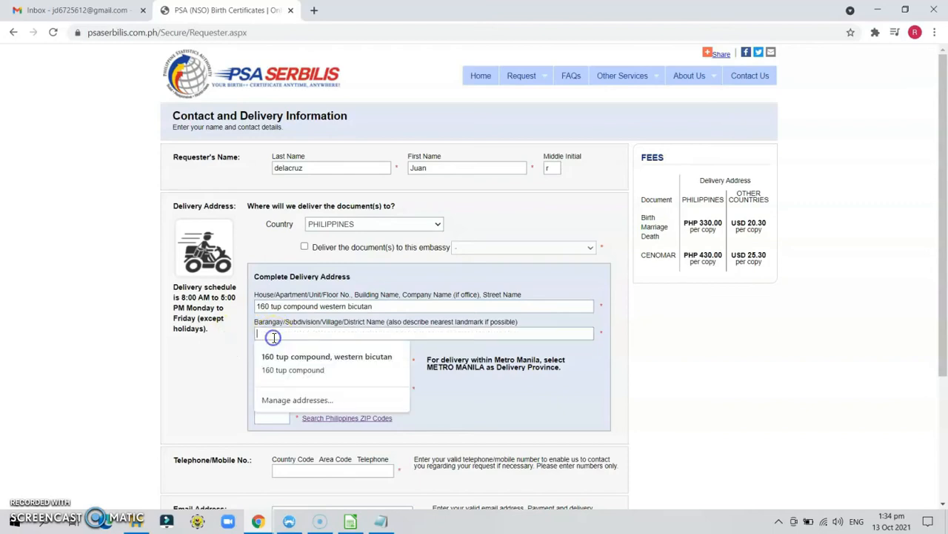
key(ctrl+v)
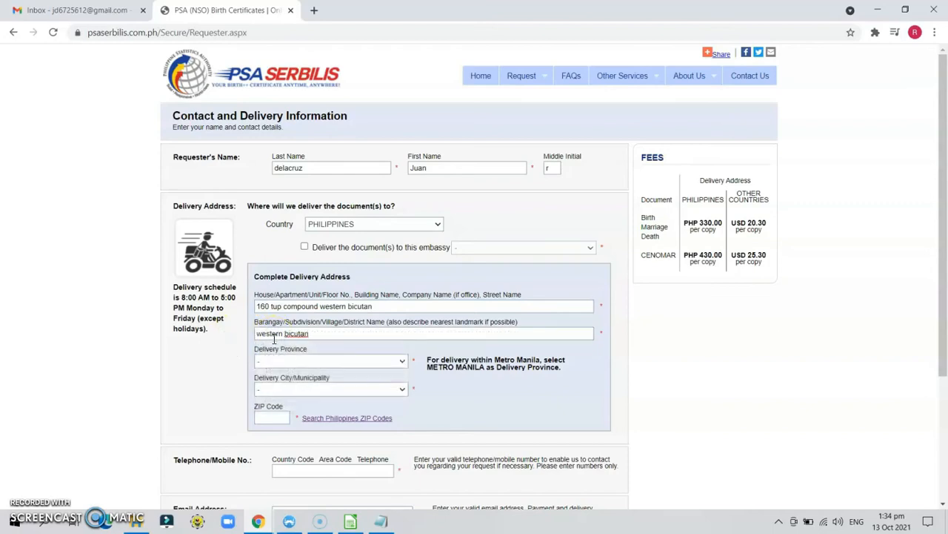
Step: Set delivery province METRO MANILA and city TAGUIG CITY, and enter the delivery ZIP code
click(279, 363)
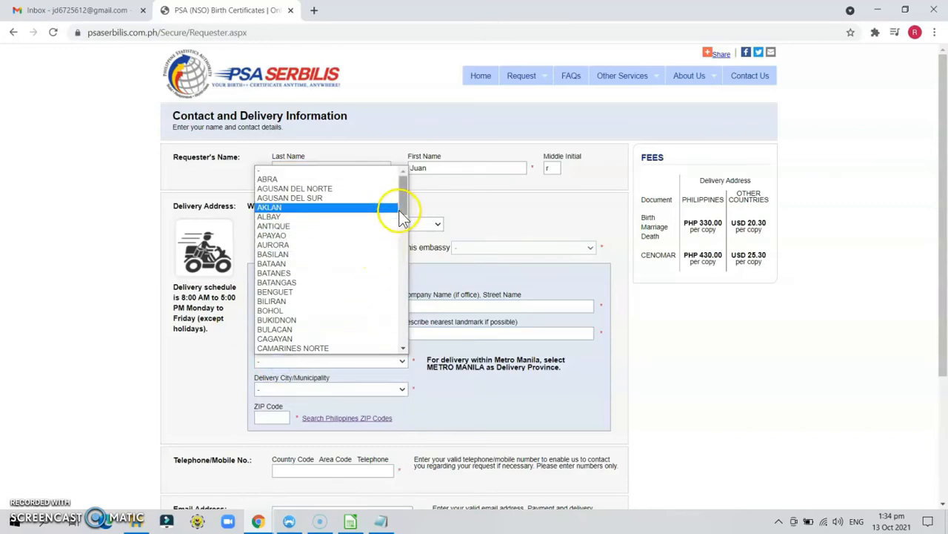
drag(402, 212, 408, 302)
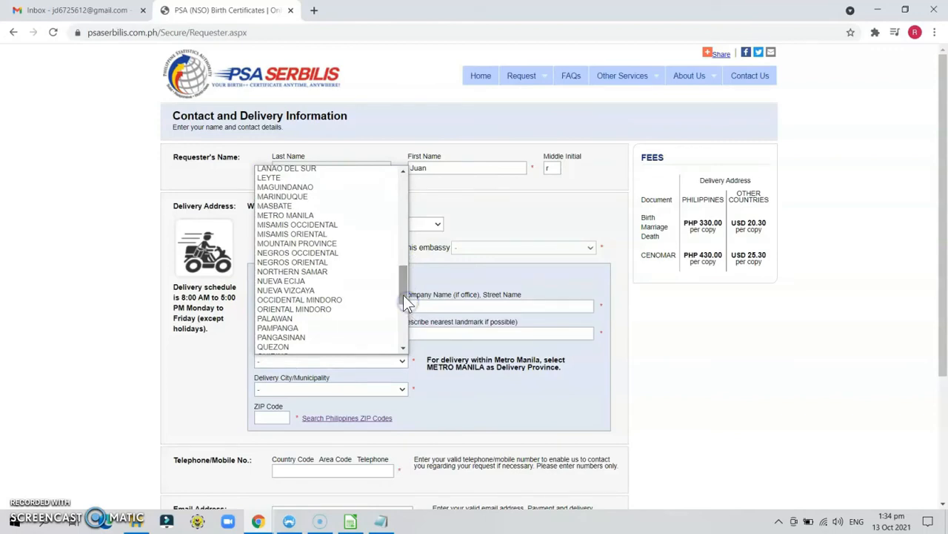
click(335, 216)
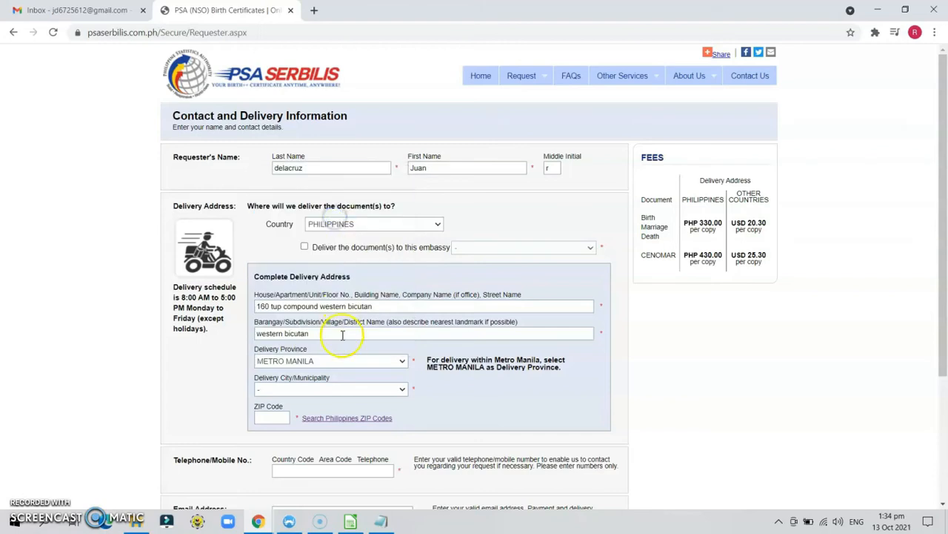
click(346, 389)
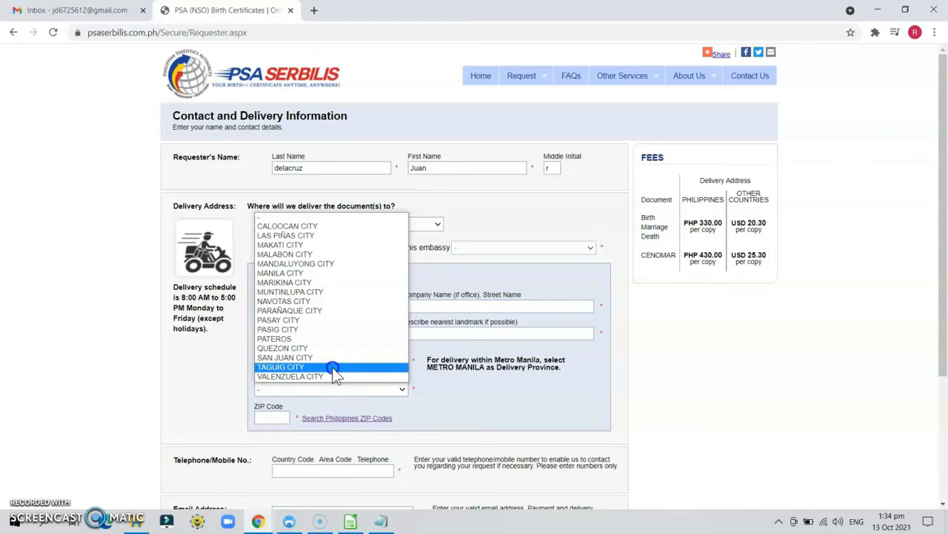
click(334, 370)
click(282, 414)
text(1630)
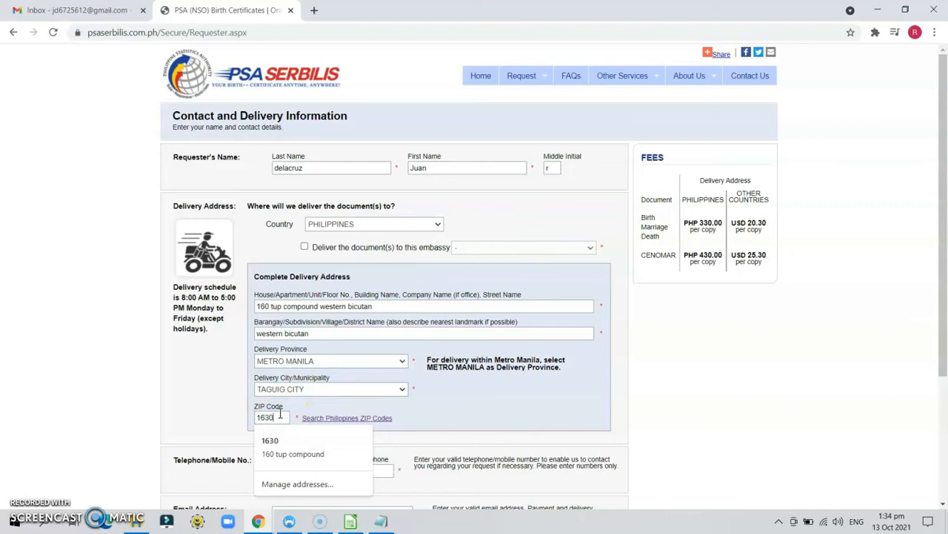
click(194, 399)
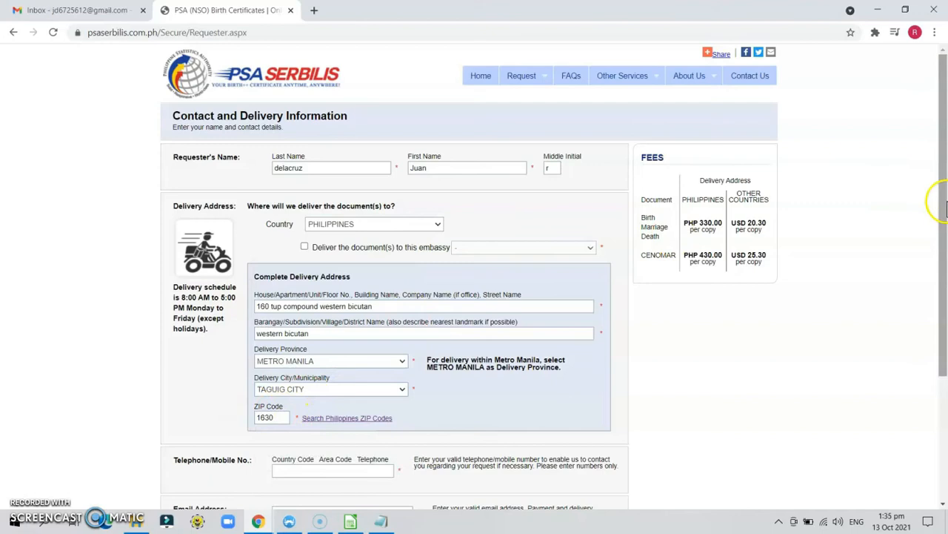
Step: Enter the requester's mobile number and e-mail address in the delivery details
drag(945, 210, 944, 304)
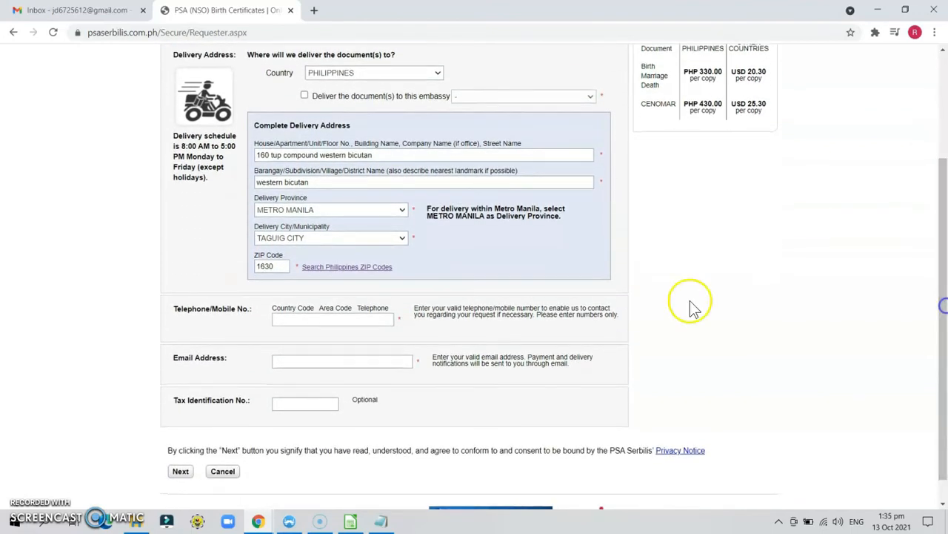
click(377, 318)
text(091)
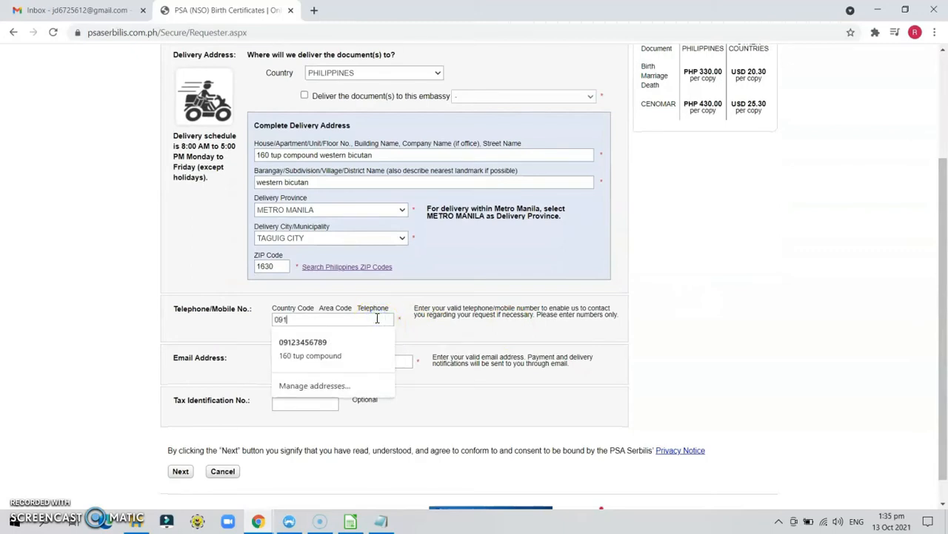
text(23456789)
click(250, 335)
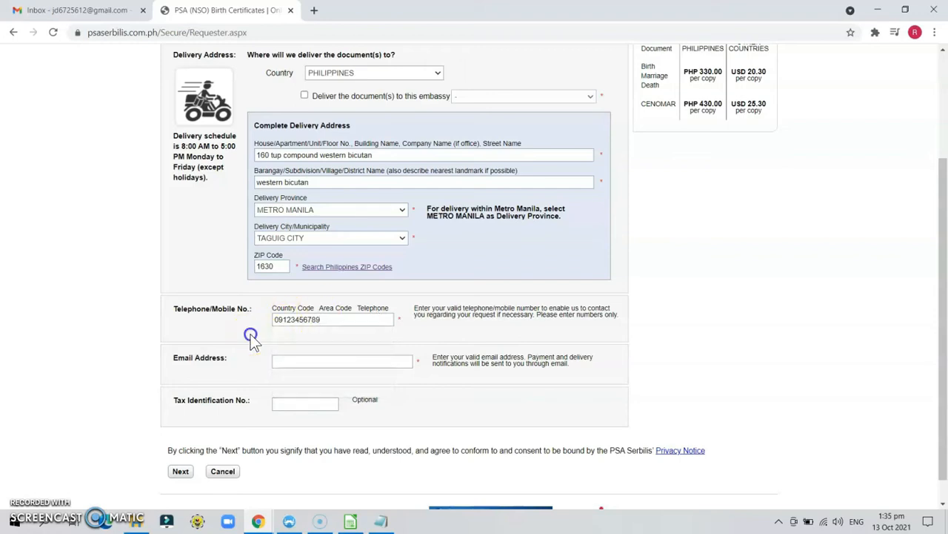
click(292, 360)
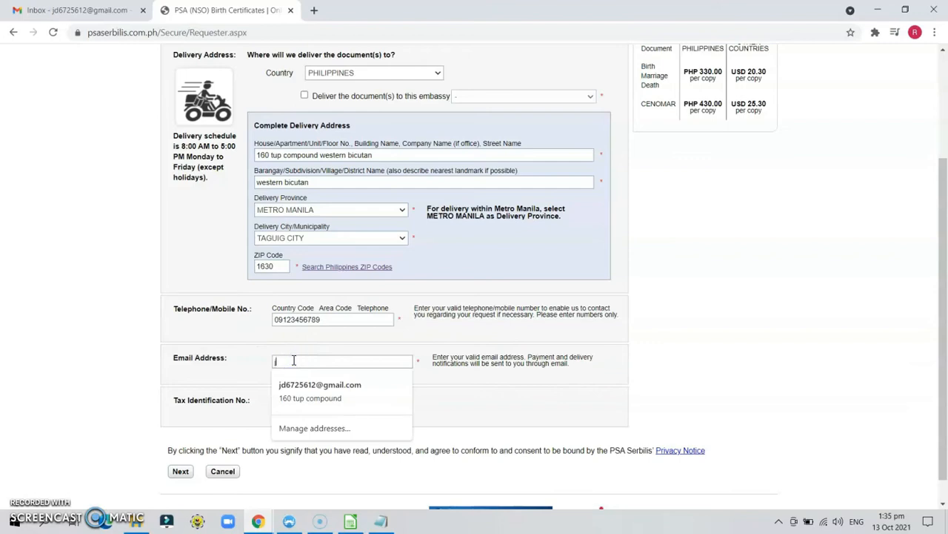
click(241, 371)
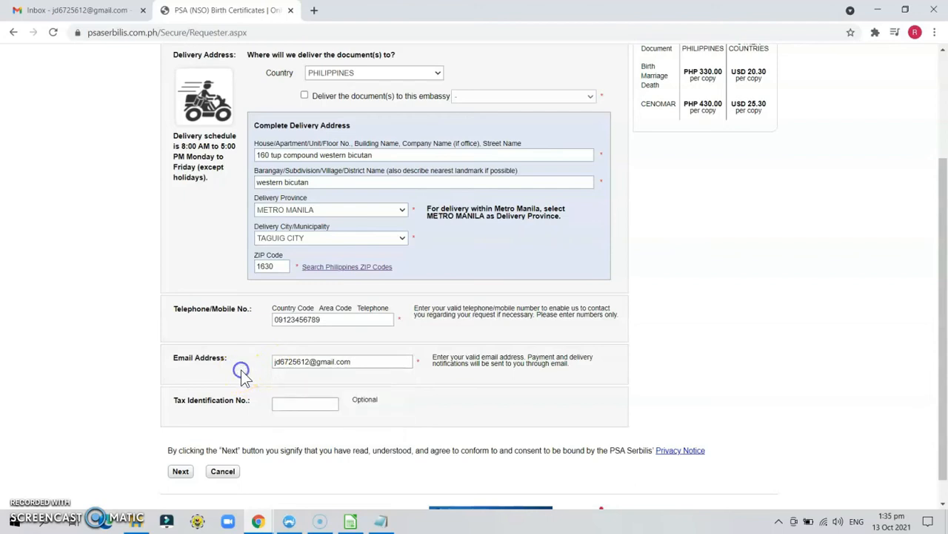
click(303, 403)
Step: Submit the requester details and confirm them in the consent dialog
click(183, 473)
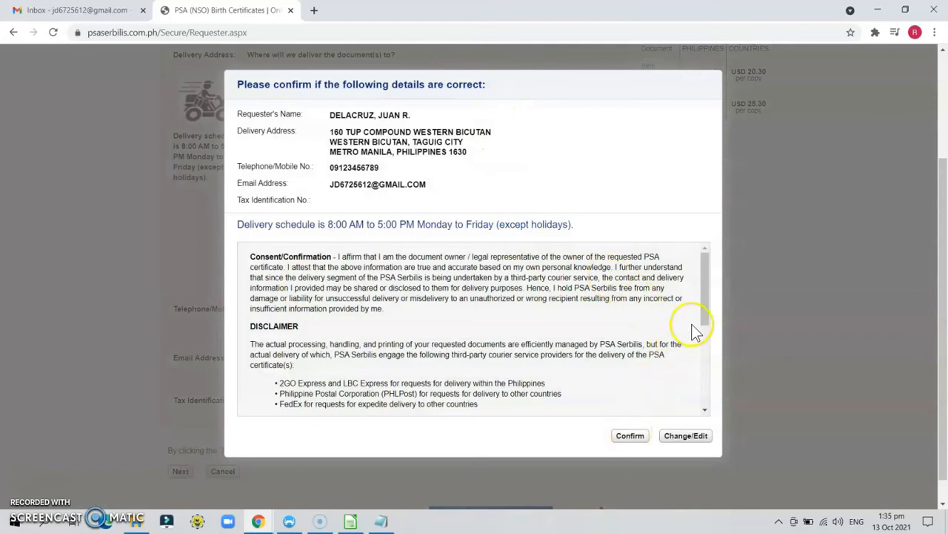
drag(704, 318, 703, 411)
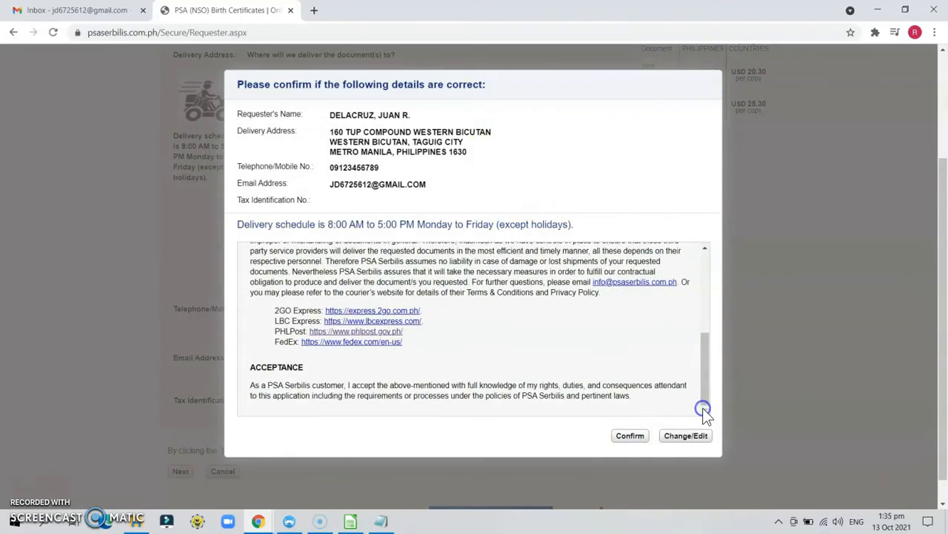
click(618, 438)
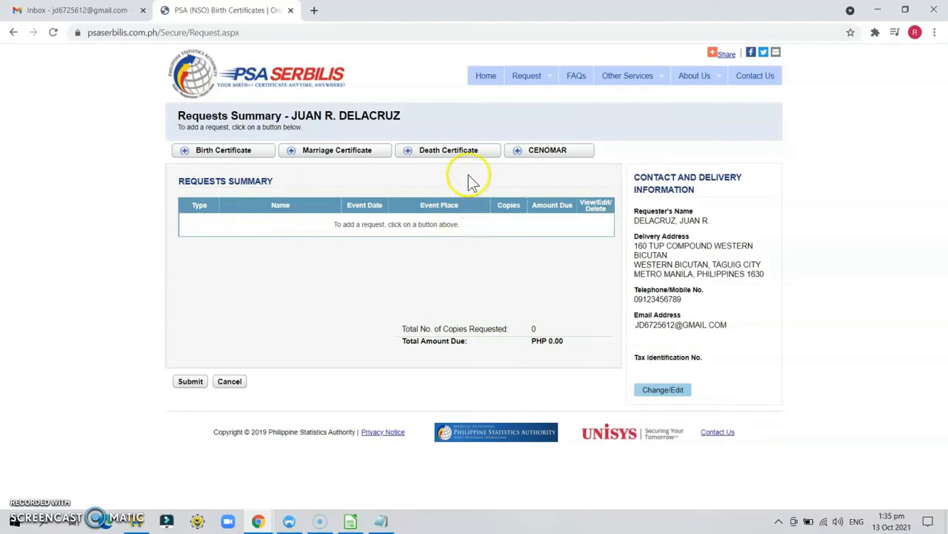
Step: Start a CENOMAR request, enter the person's name and set sex to MALE
click(552, 151)
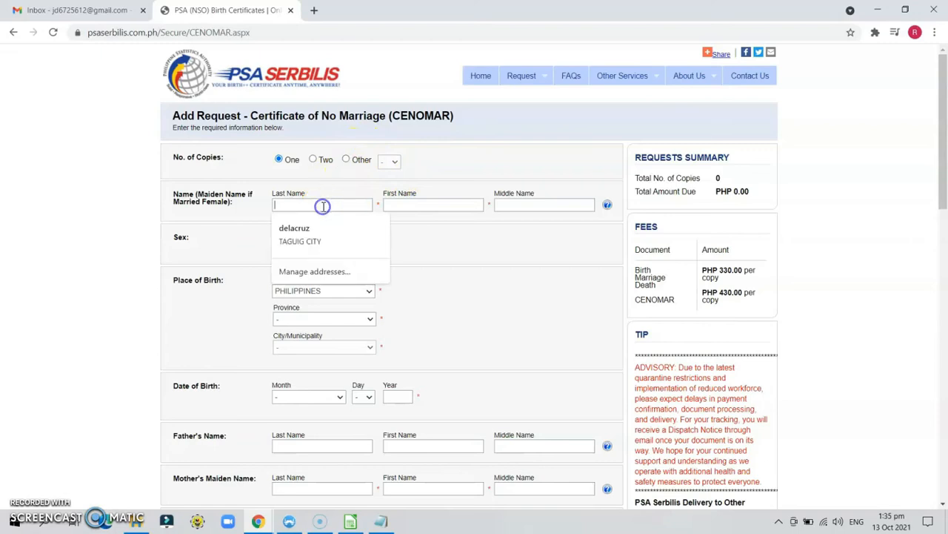
text(delacruz)
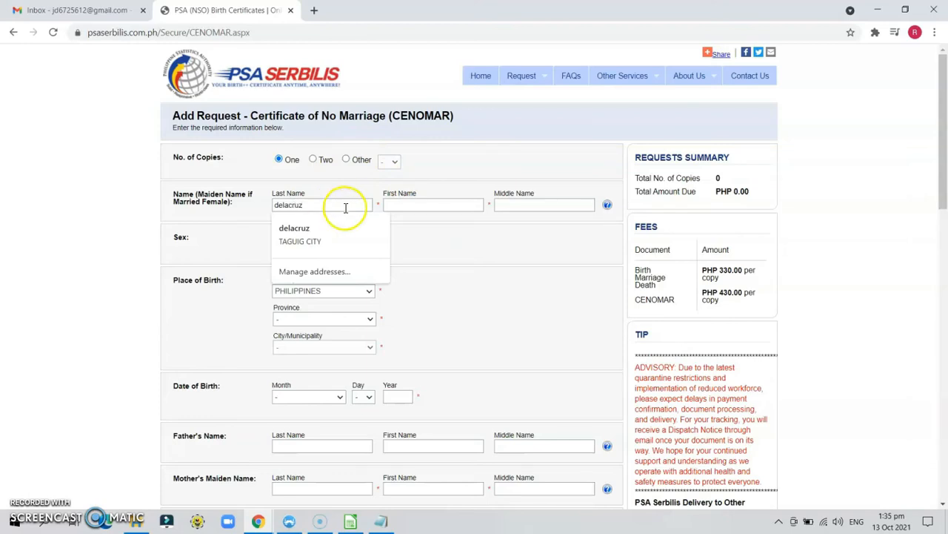
click(403, 208)
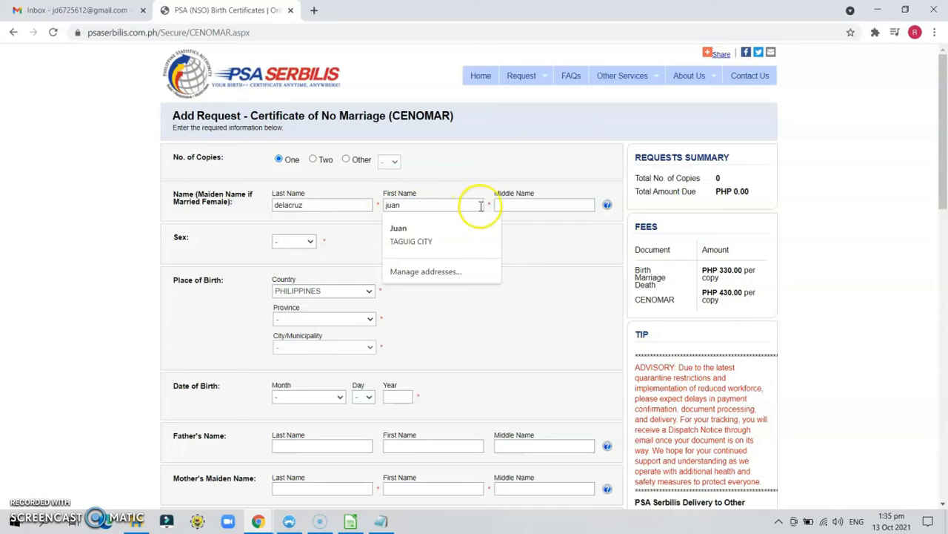
click(517, 206)
text(r)
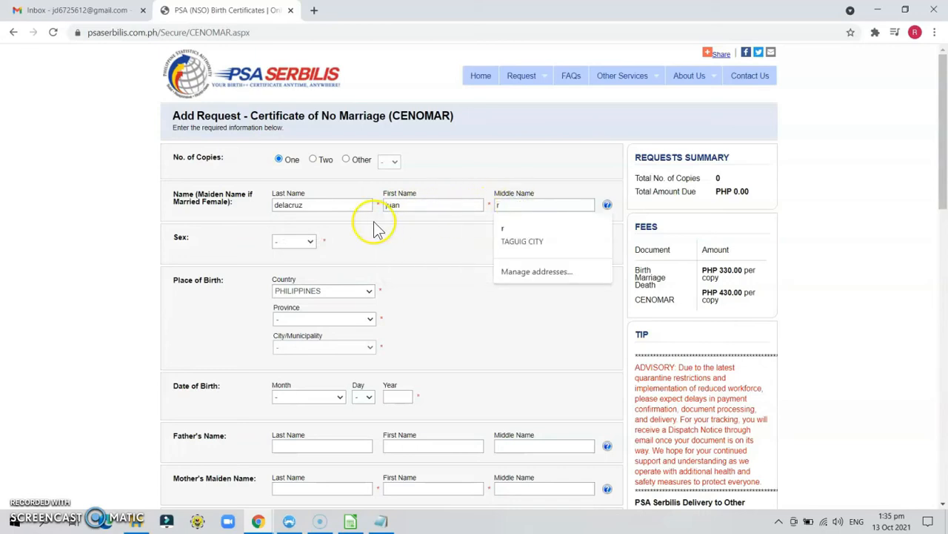
click(302, 243)
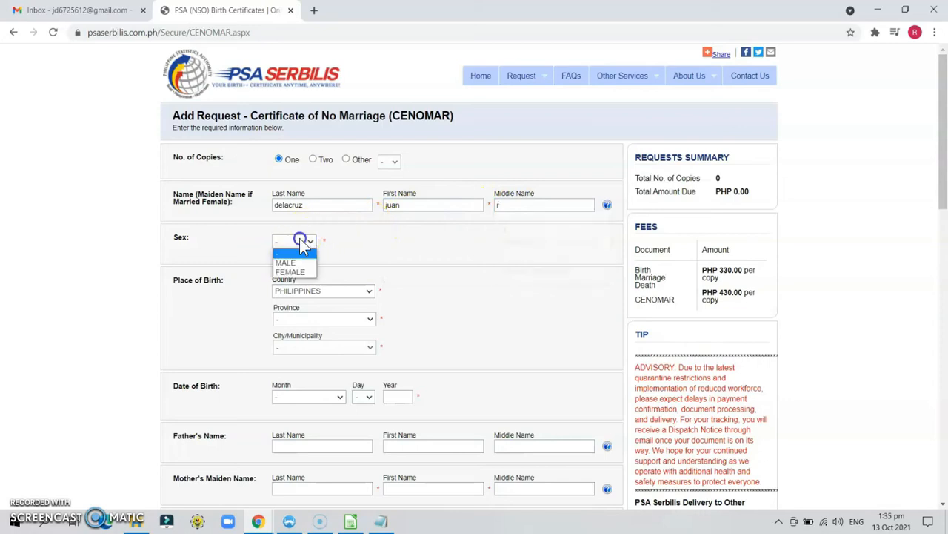
click(300, 263)
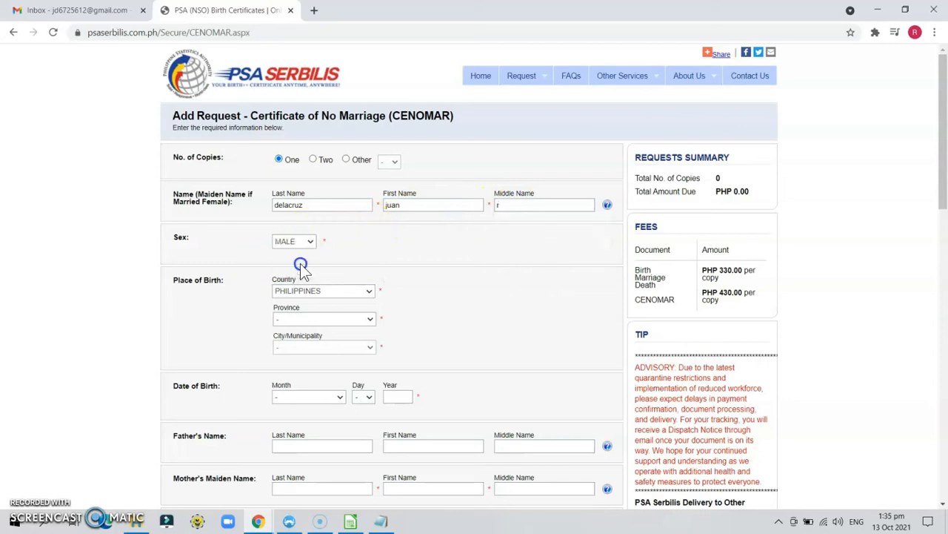
Step: Set the place of birth to METRO MANILA, TAGUIG CITY
click(308, 323)
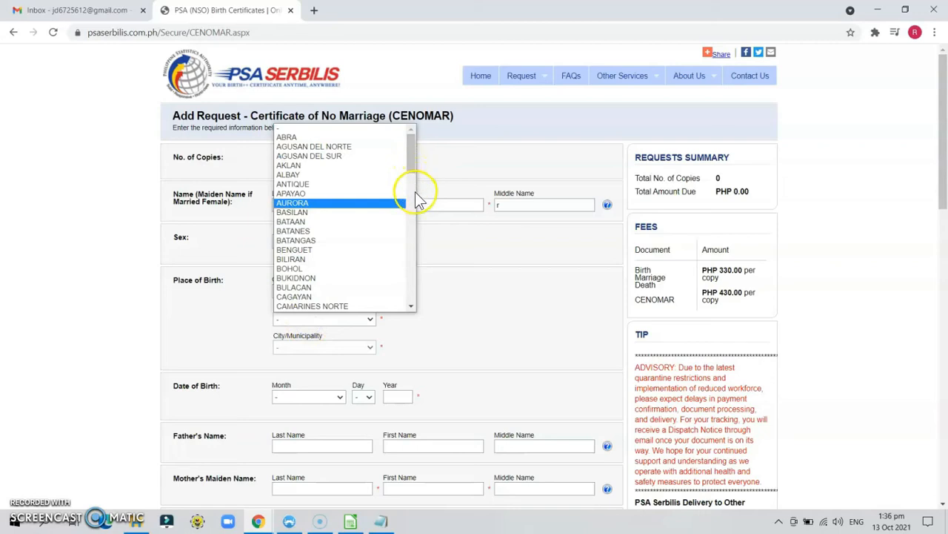
drag(411, 165, 413, 241)
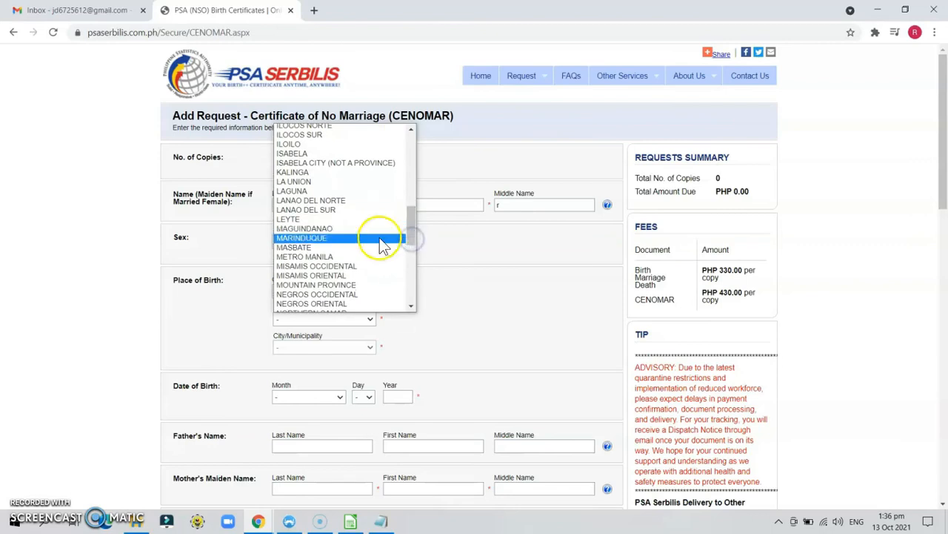
click(370, 256)
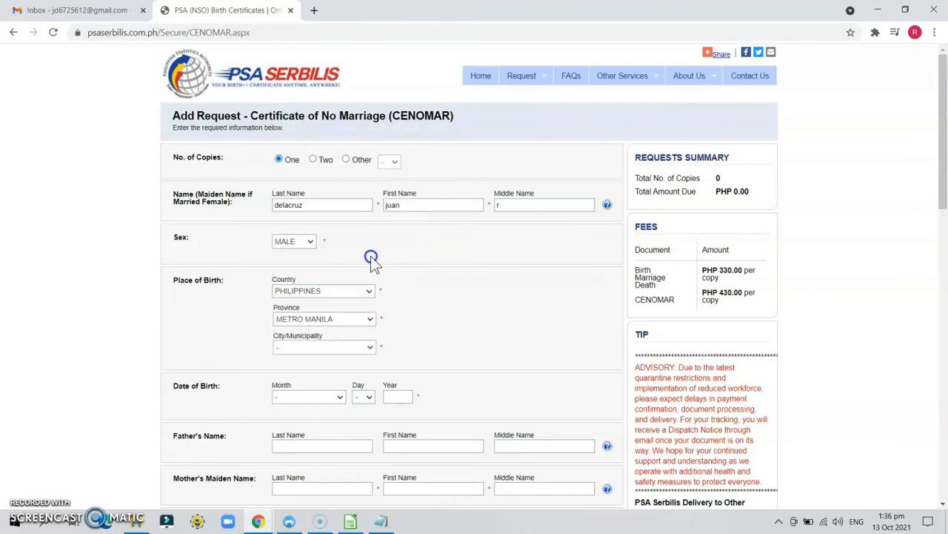
click(345, 351)
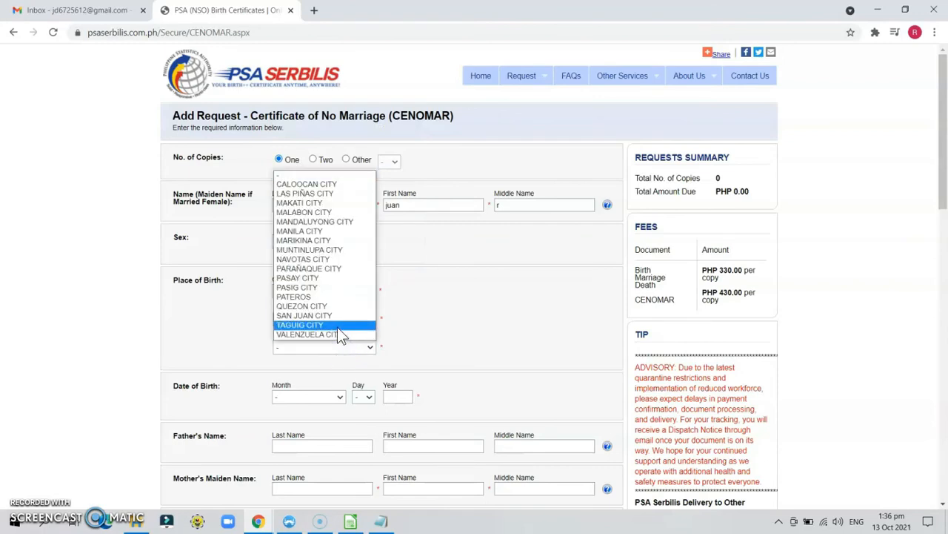
click(337, 327)
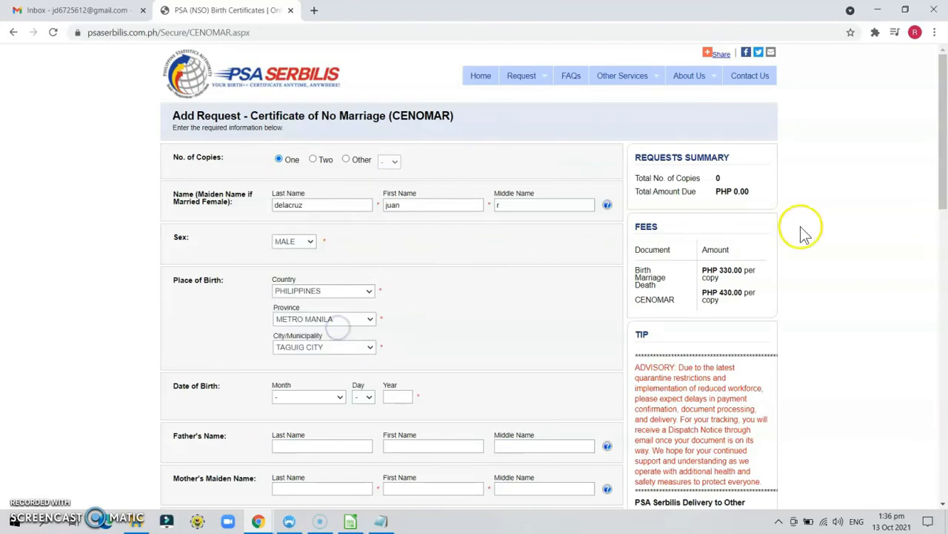
Step: Set the birth month to FEBRUARY and the birth day to 18
drag(945, 167, 945, 236)
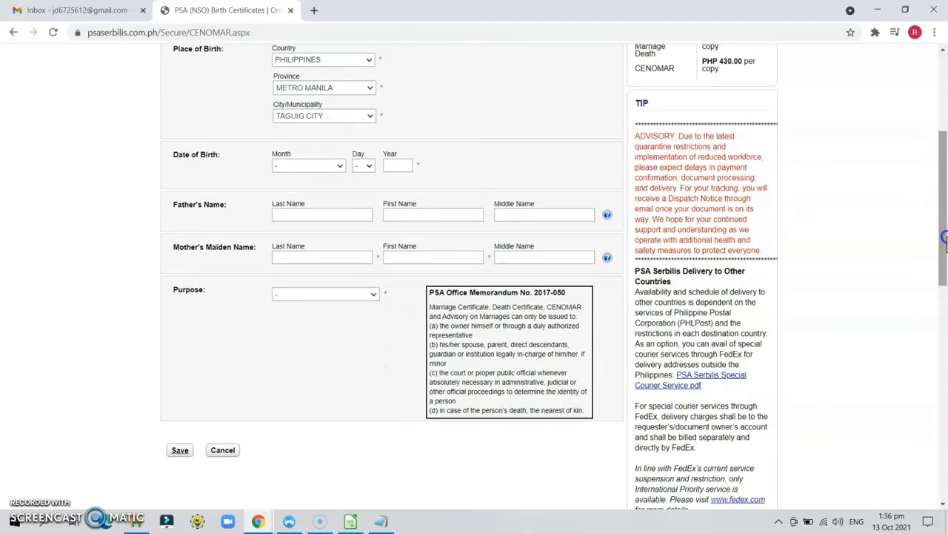
click(307, 169)
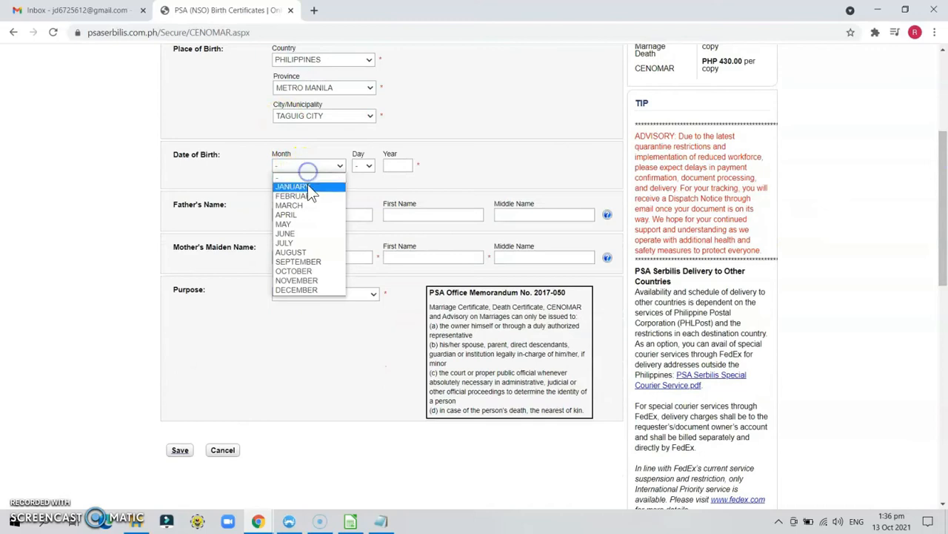
click(309, 196)
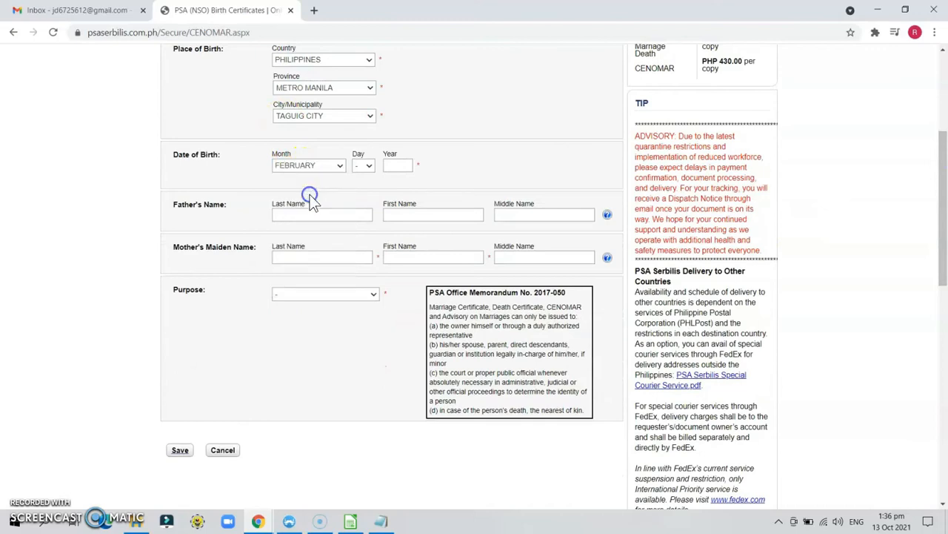
click(356, 168)
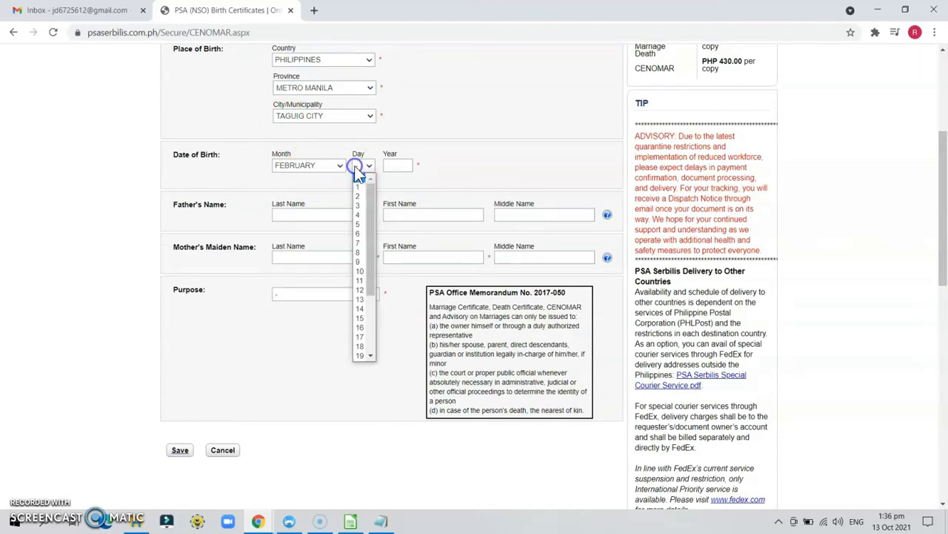
click(360, 346)
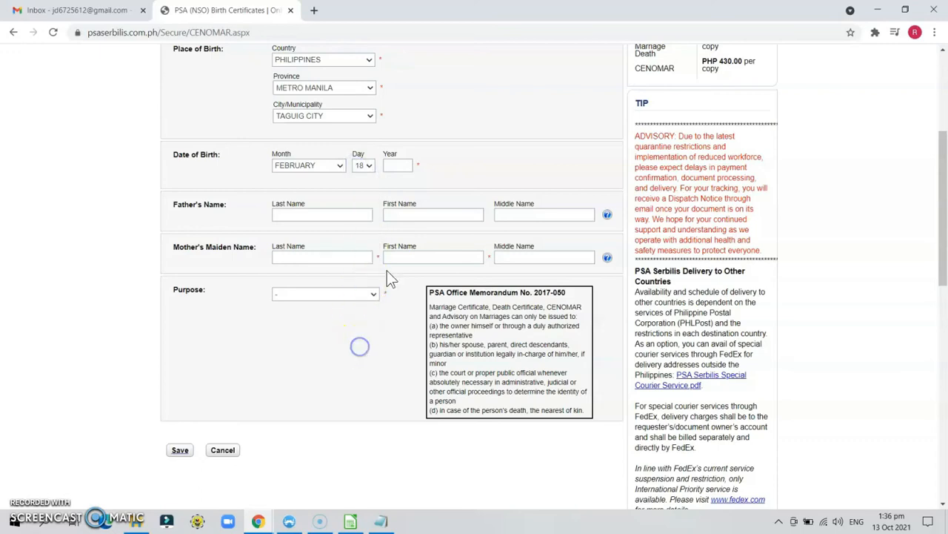
click(395, 168)
Step: Finish the birth year and enter the father's last, first and middle names
text(1995)
click(341, 209)
text(delacruz)
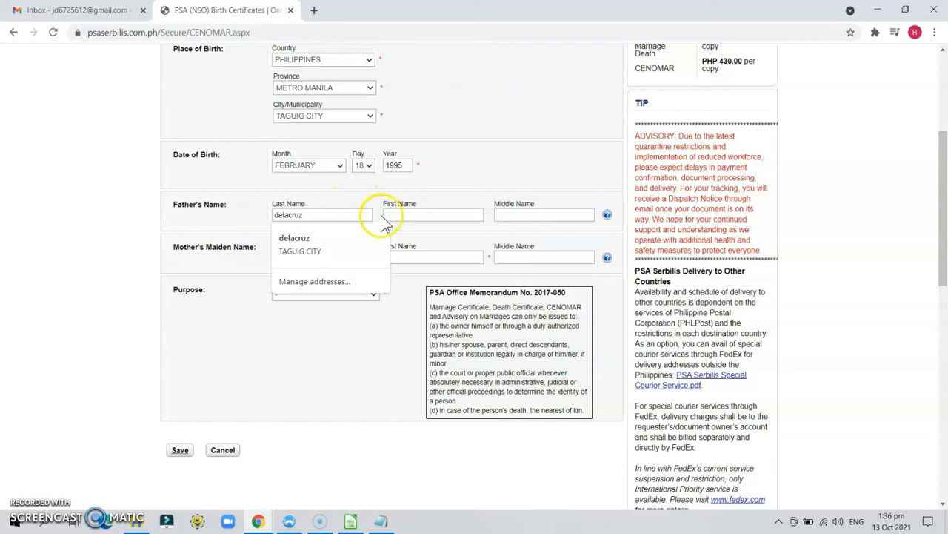
click(405, 215)
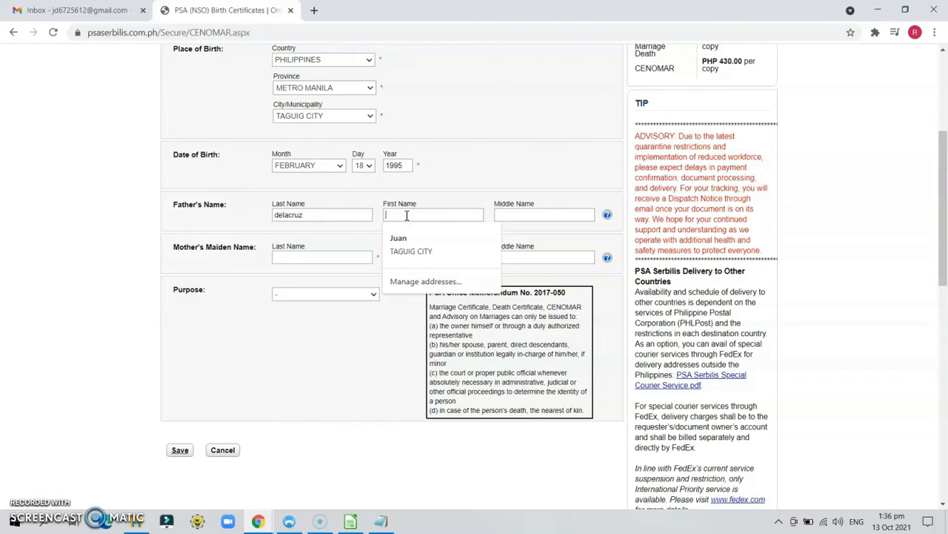
text(ose)
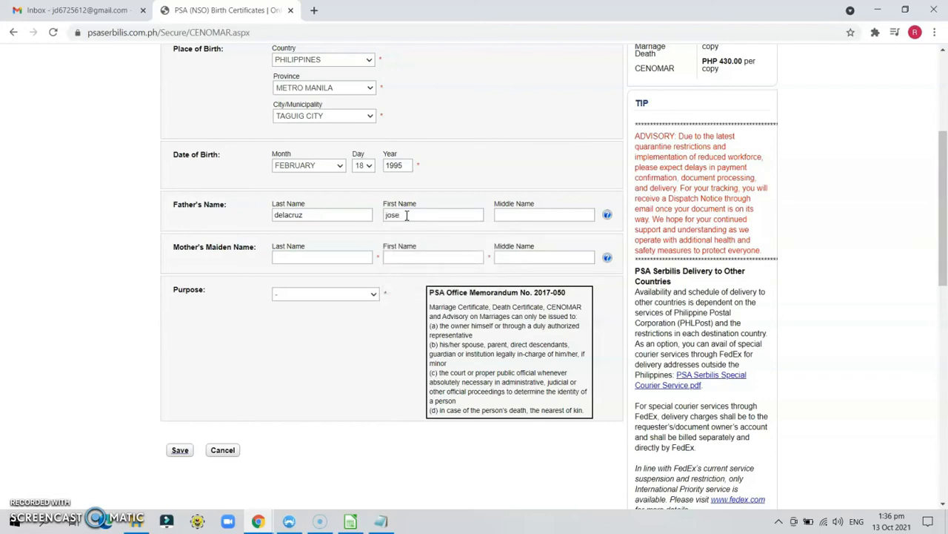
click(502, 217)
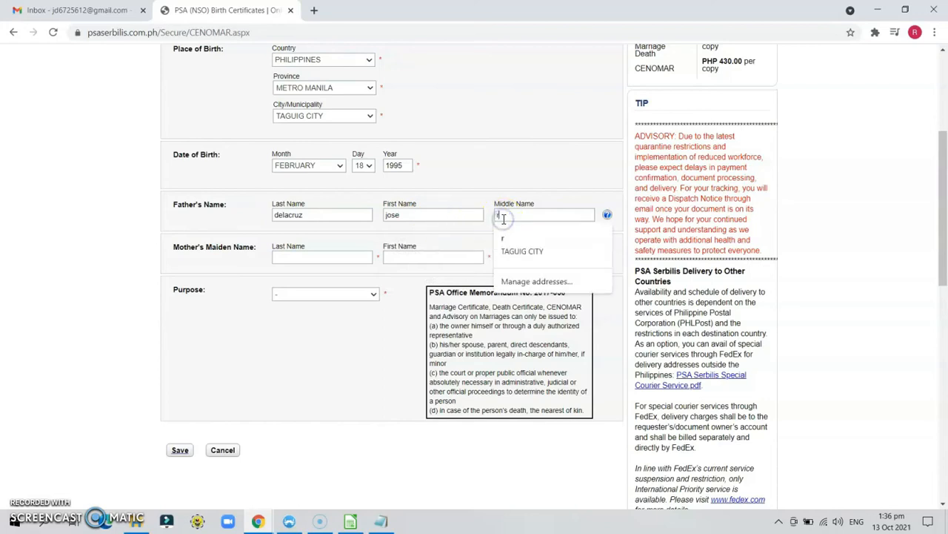
text(ramos)
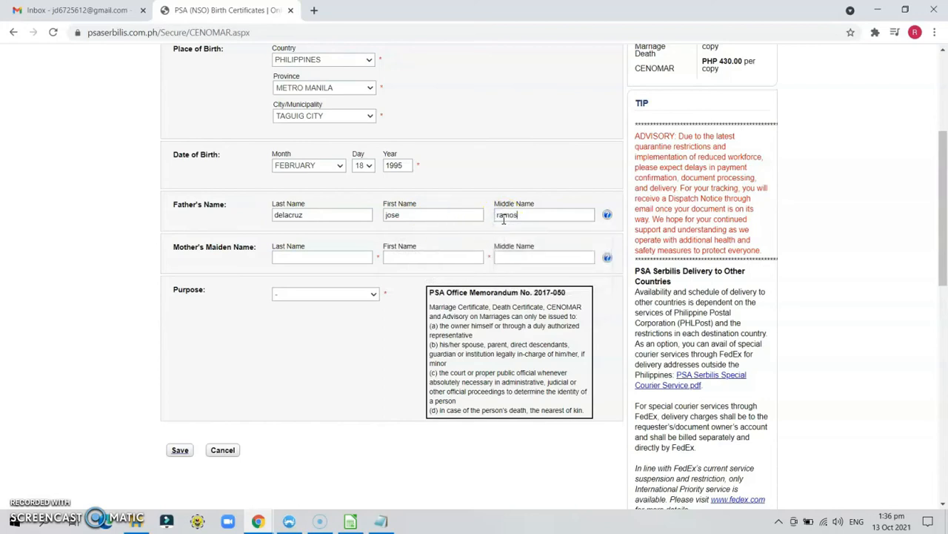
click(332, 253)
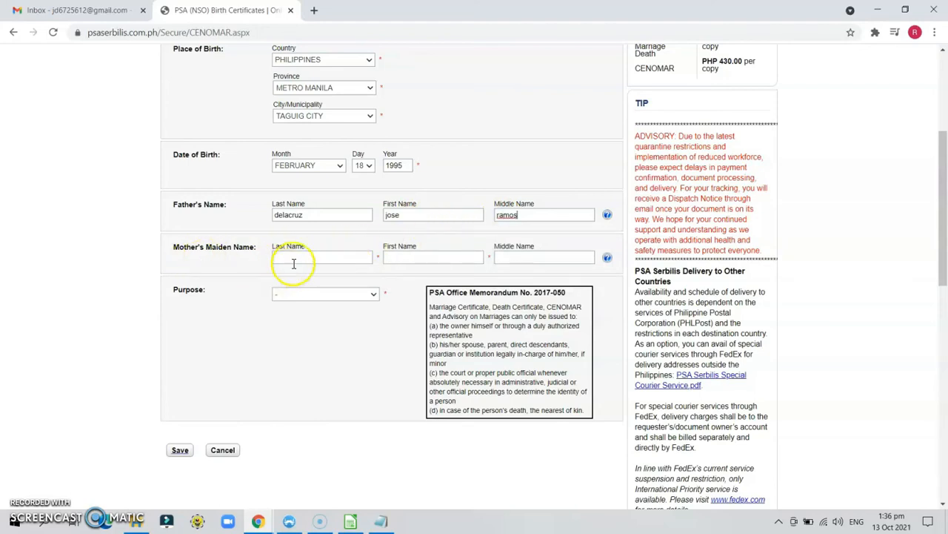
Step: Enter the mother's maiden last, first and middle names
click(305, 258)
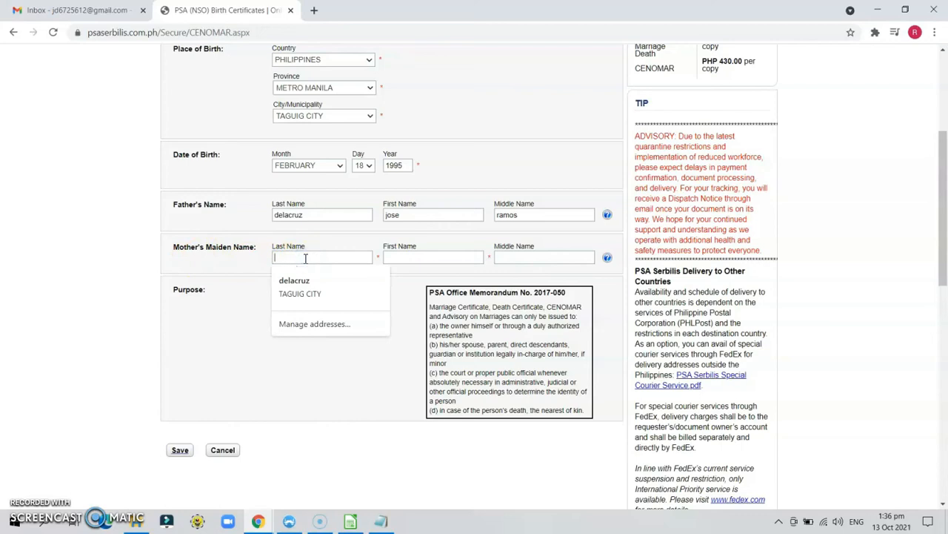
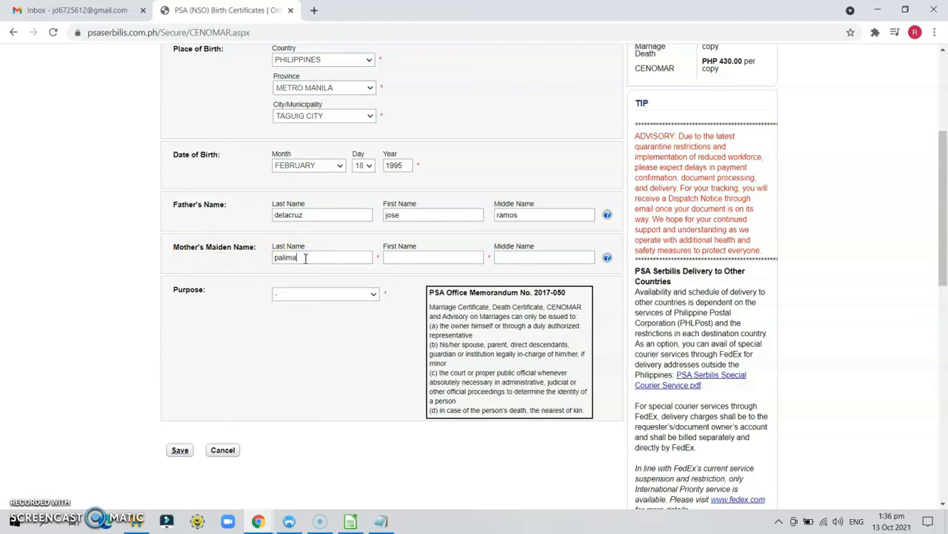
click(408, 256)
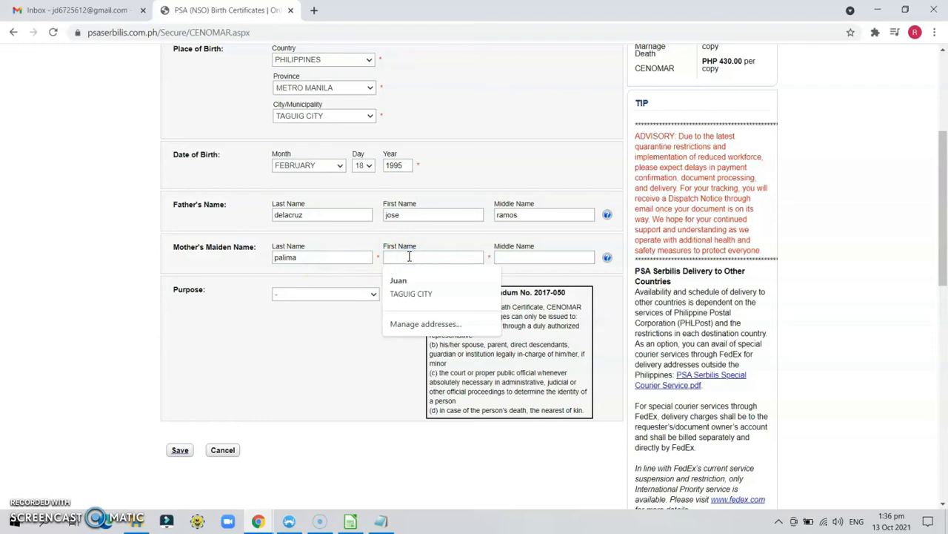
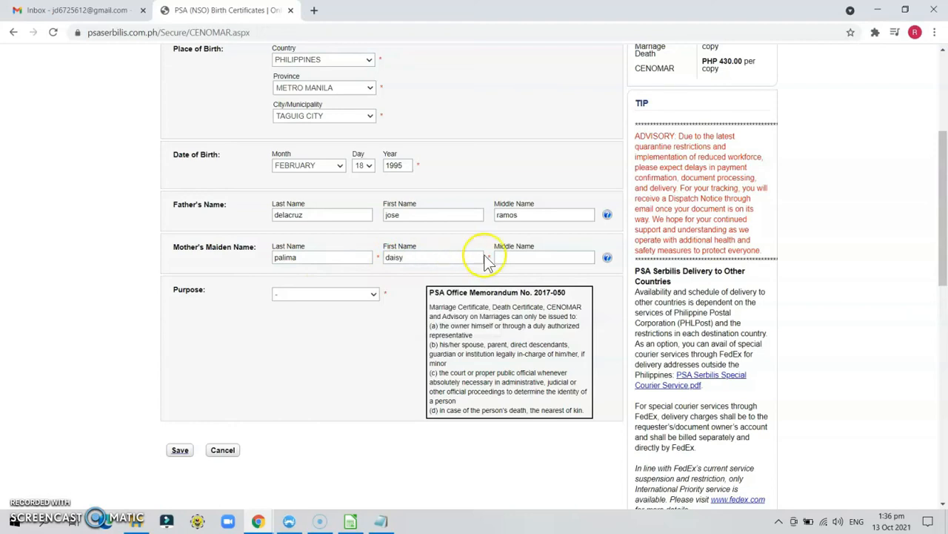
click(513, 256)
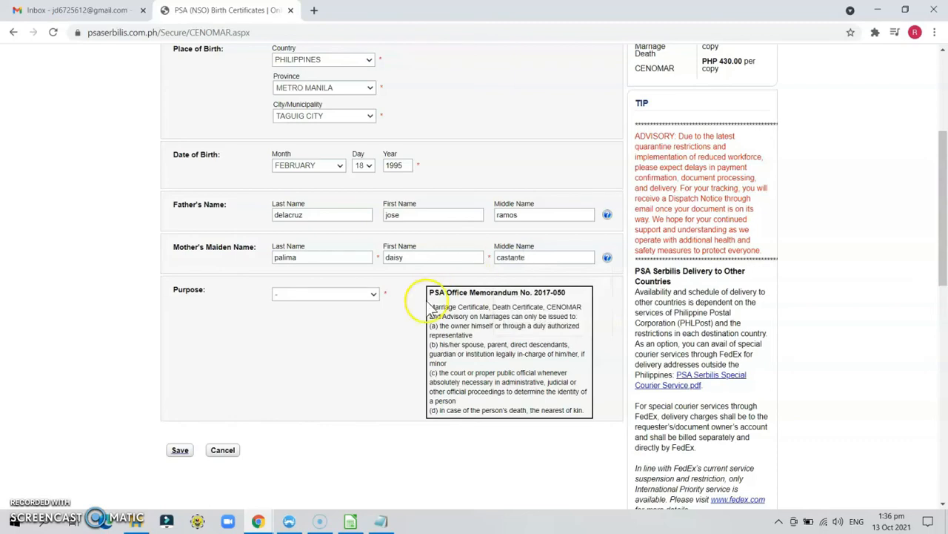
click(354, 295)
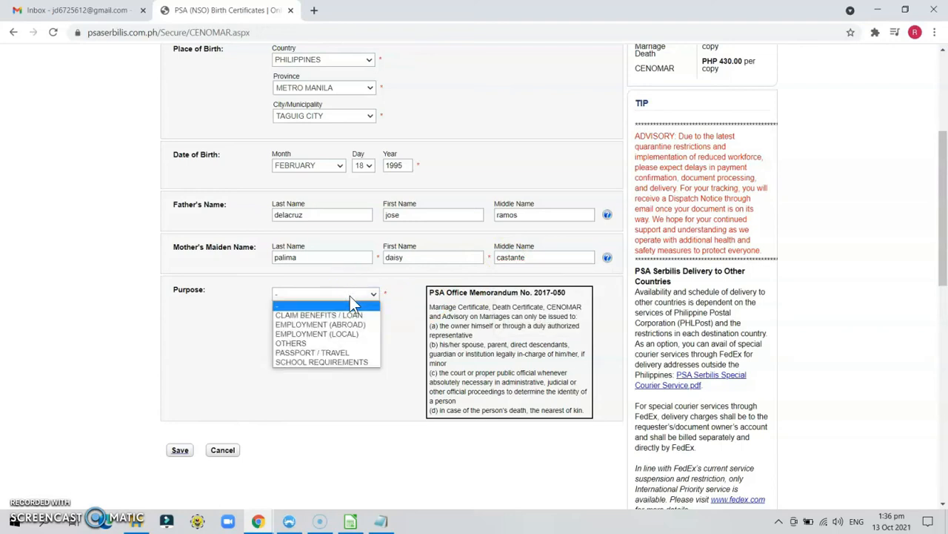
Step: Choose EMPLOYMENT (LOCAL) as the purpose and save the CENOMAR request for review
click(351, 331)
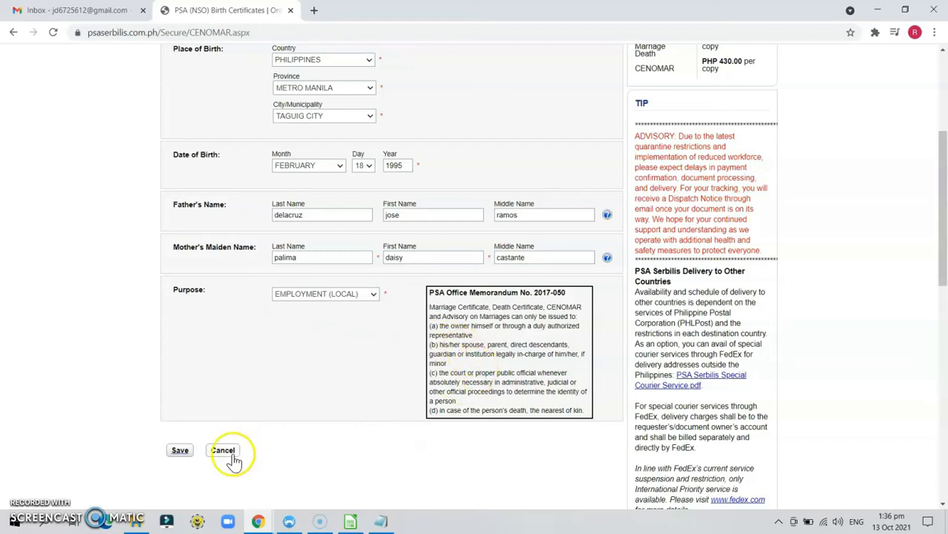
click(187, 453)
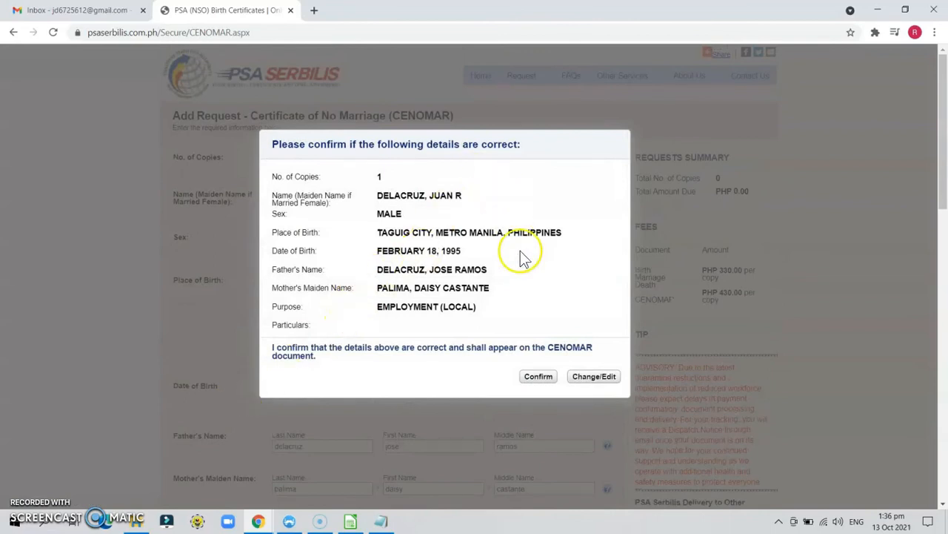
Step: Confirm the CENOMAR details are correct and submit the application to PSA
click(541, 381)
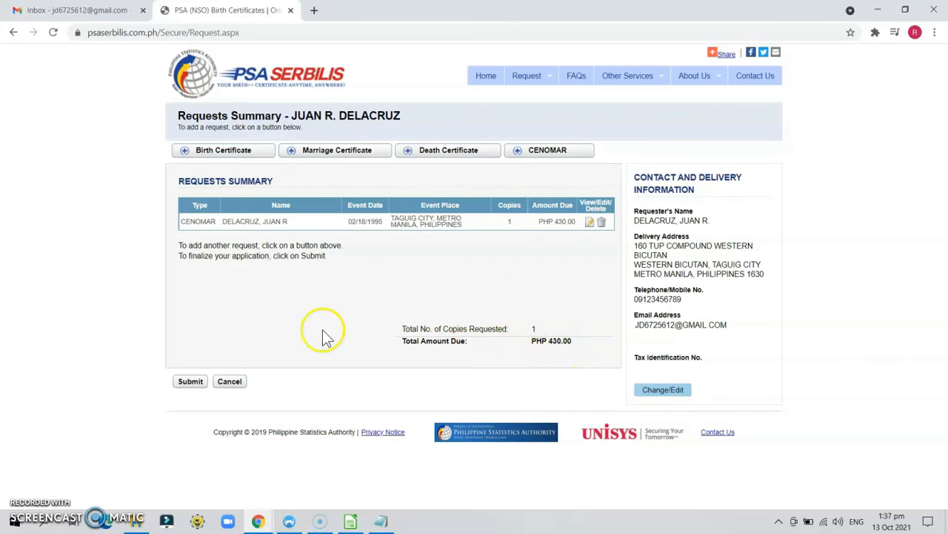
click(185, 383)
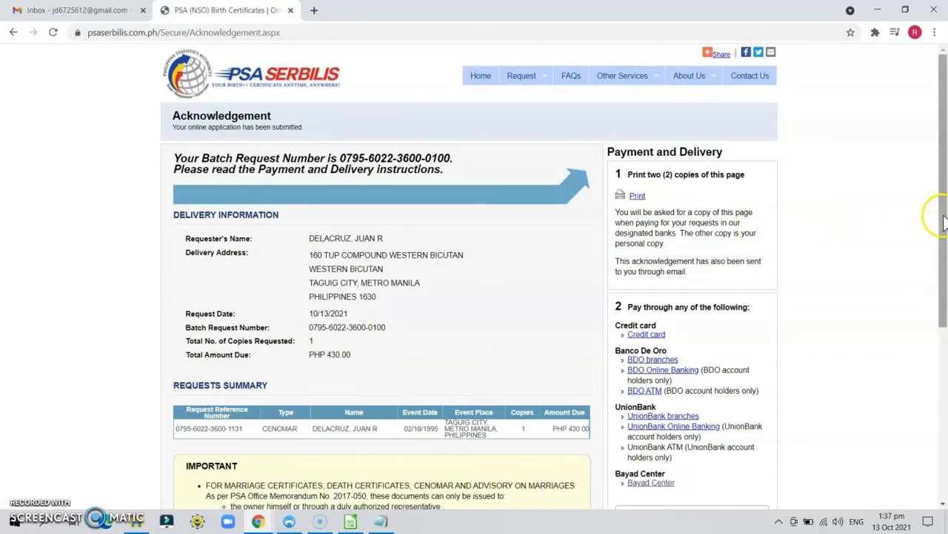
Step: Select the request reference number on the Acknowledgement page
drag(942, 222, 943, 232)
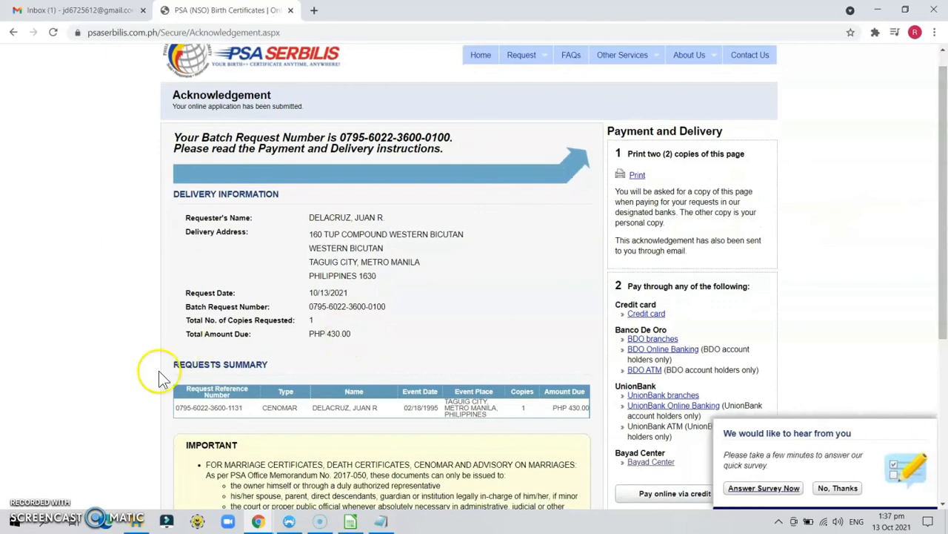
click(251, 409)
drag(251, 411, 192, 401)
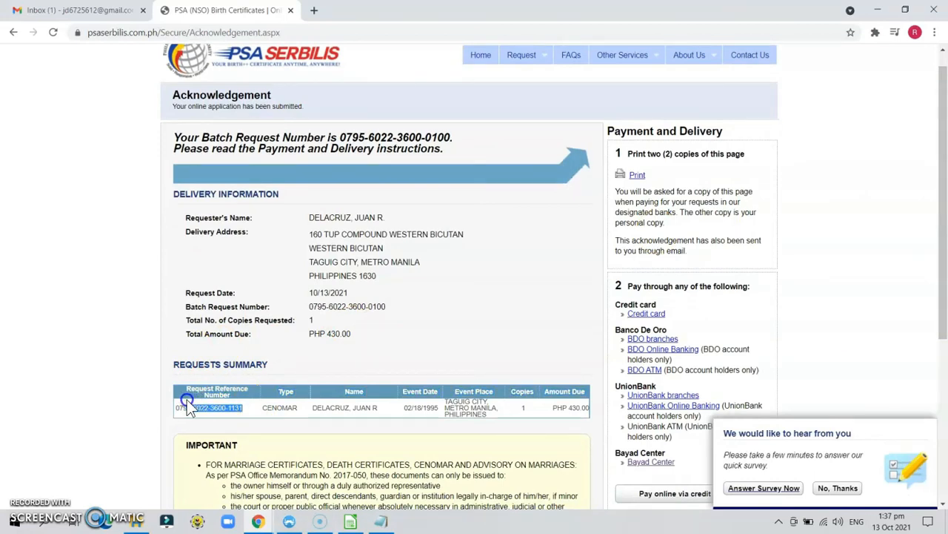
drag(180, 406, 175, 408)
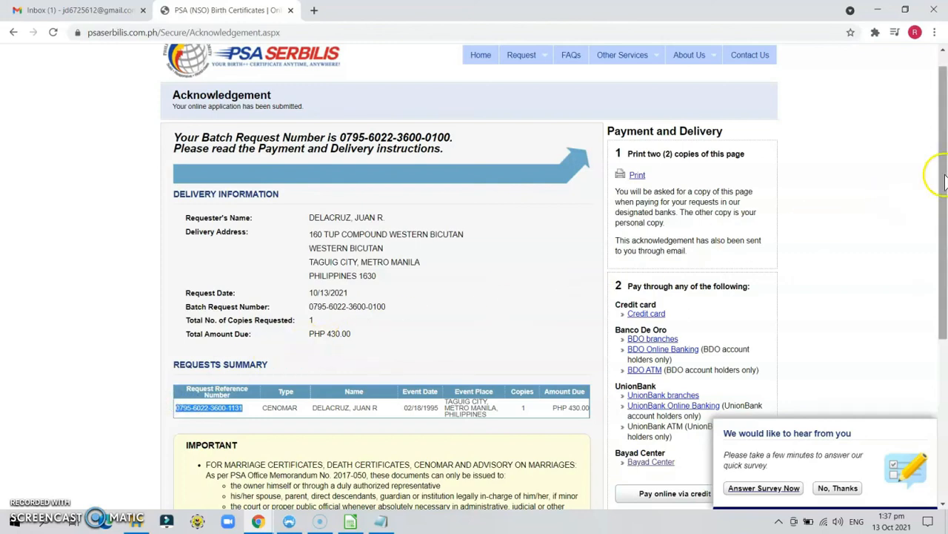
Step: Review the rest of the Acknowledgement page, then go to the Gmail inbox
drag(945, 170, 946, 326)
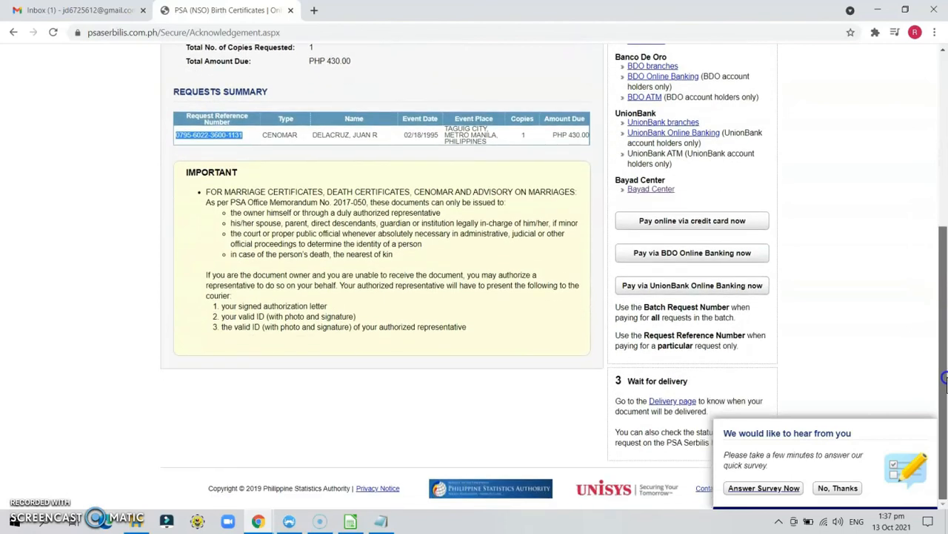
drag(946, 380, 945, 391)
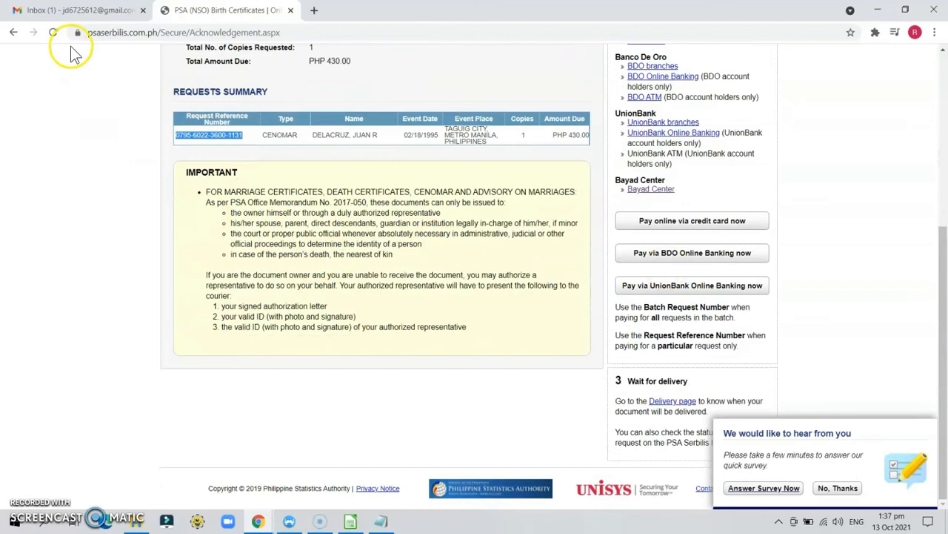
click(74, 10)
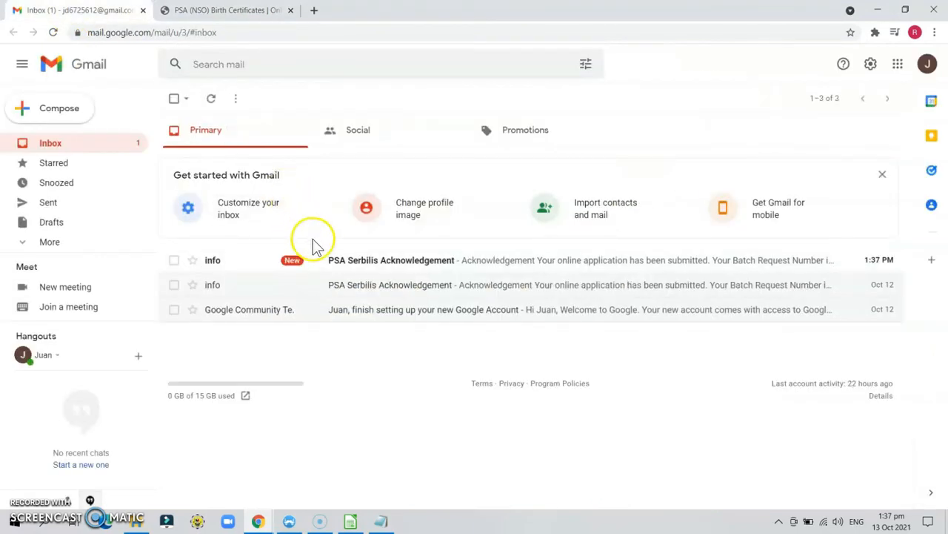
Step: Read the newest PSA Serbilis Acknowledgement email for the PHP 430.00 CENOMAR request, then return to PSA
click(325, 263)
click(326, 263)
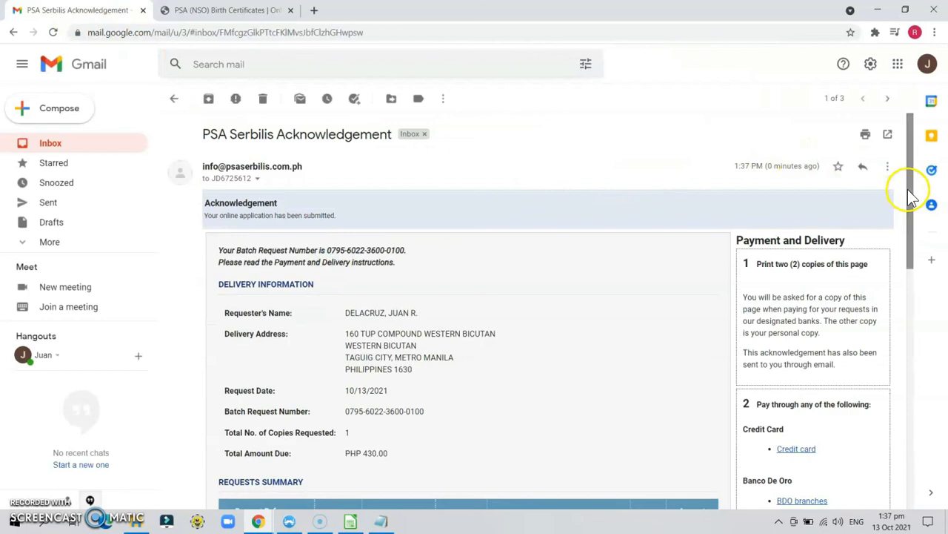
drag(913, 200, 934, 212)
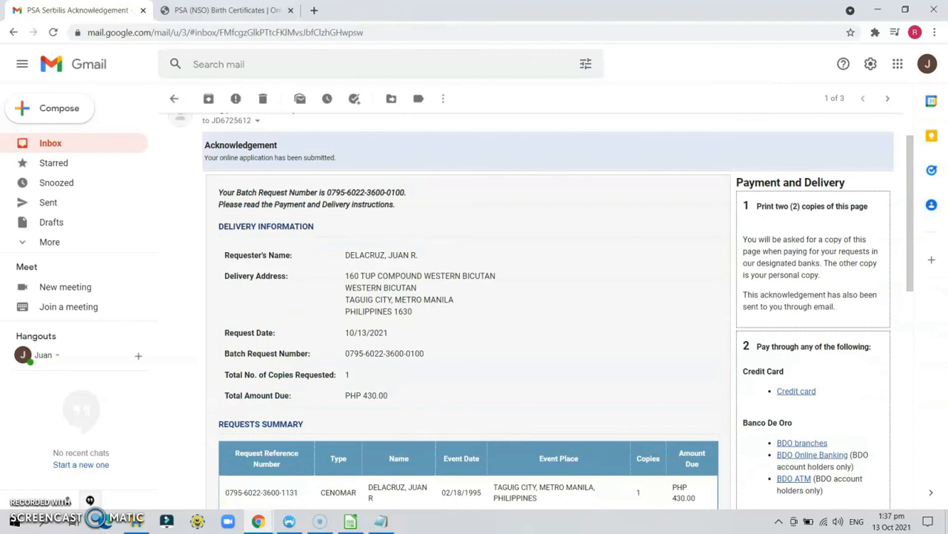
click(226, 10)
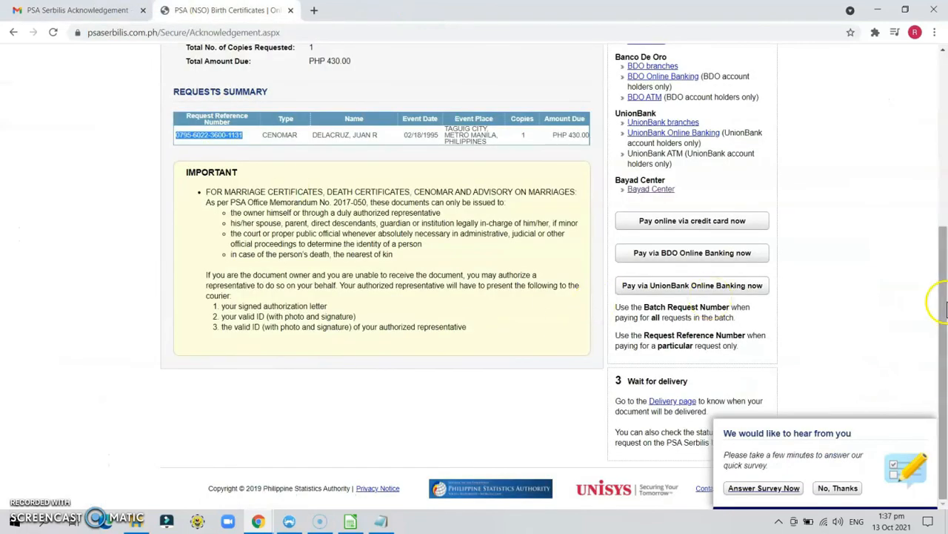
Step: Decline the 'We would like to hear from you' survey with 'No, Thanks'
click(944, 315)
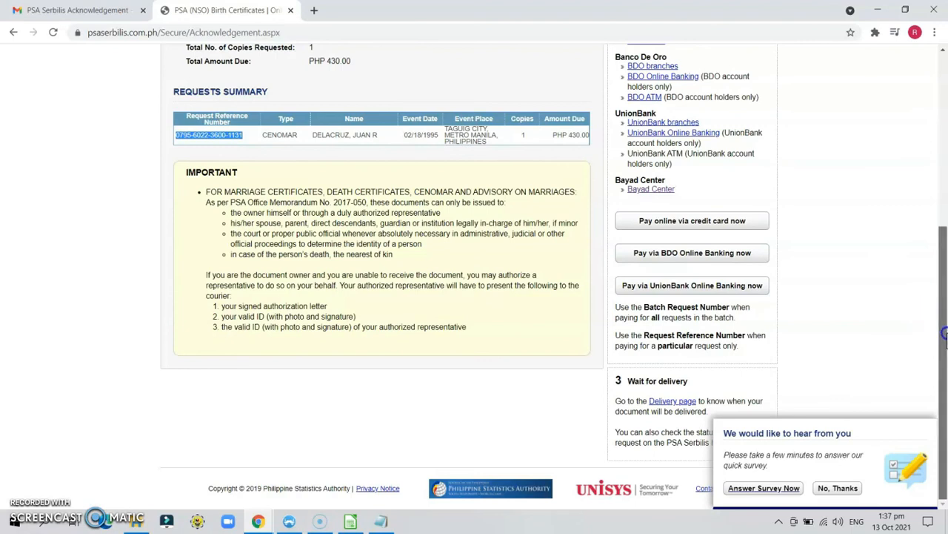
drag(946, 344, 945, 312)
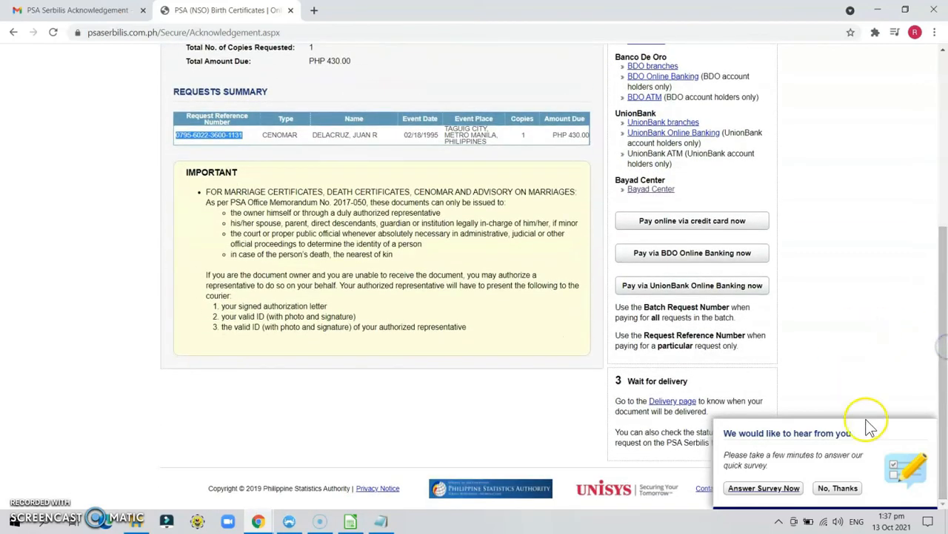
click(839, 489)
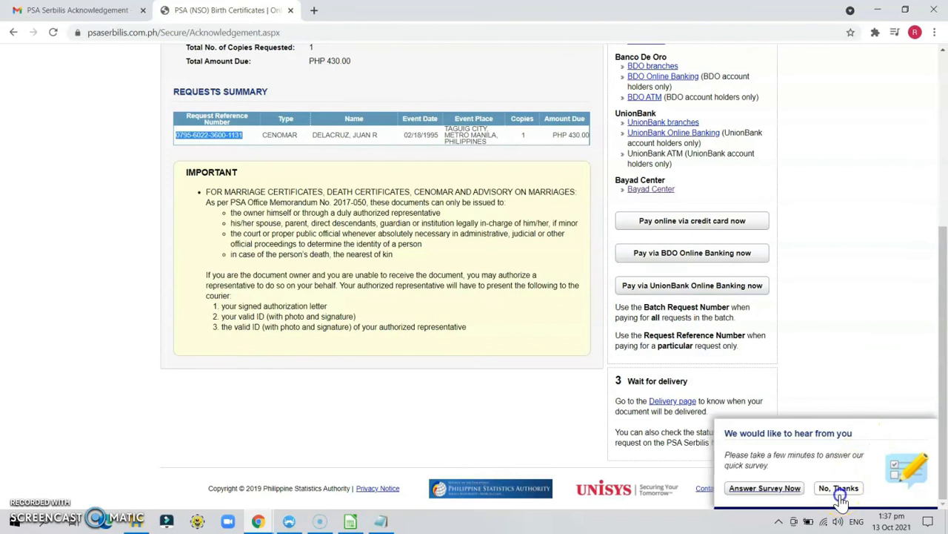